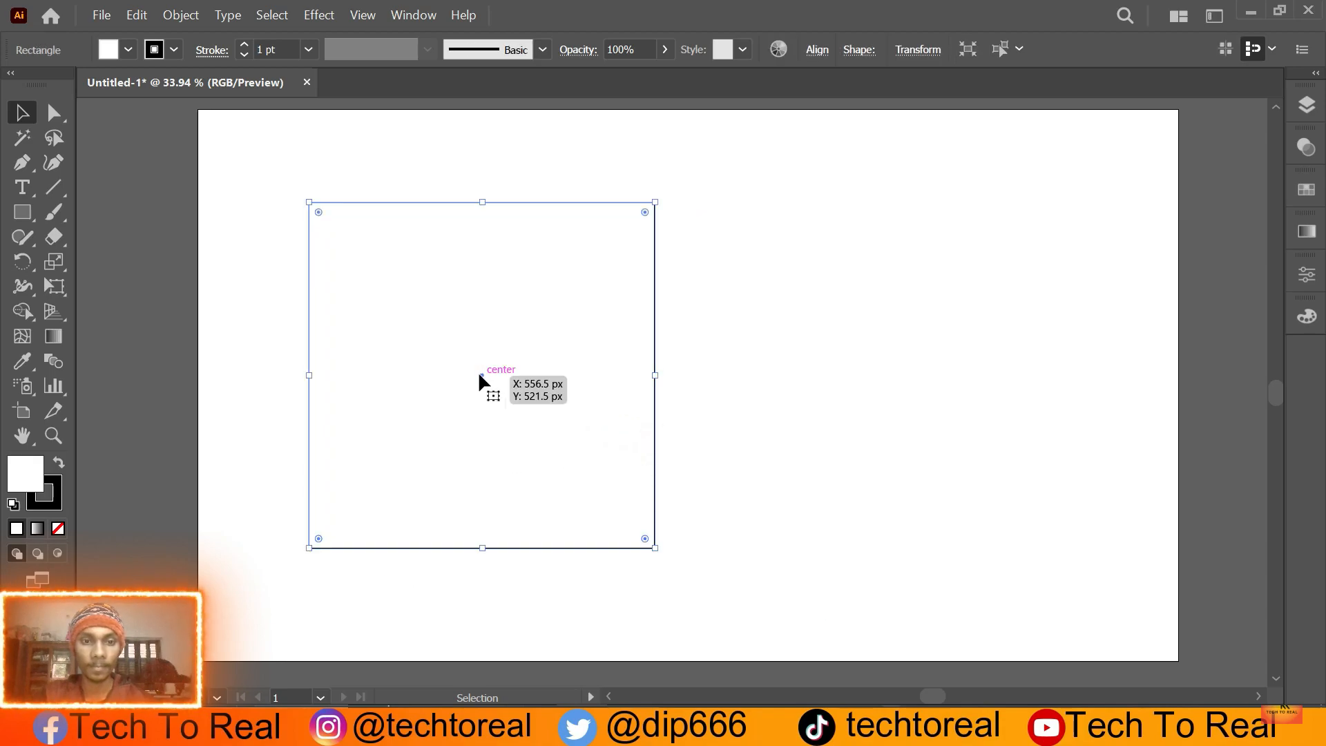
Narrow the square to half its width by bringing its right edge to the centre.
left_click_drag(660, 376, 482, 376)
left_click(539, 371)
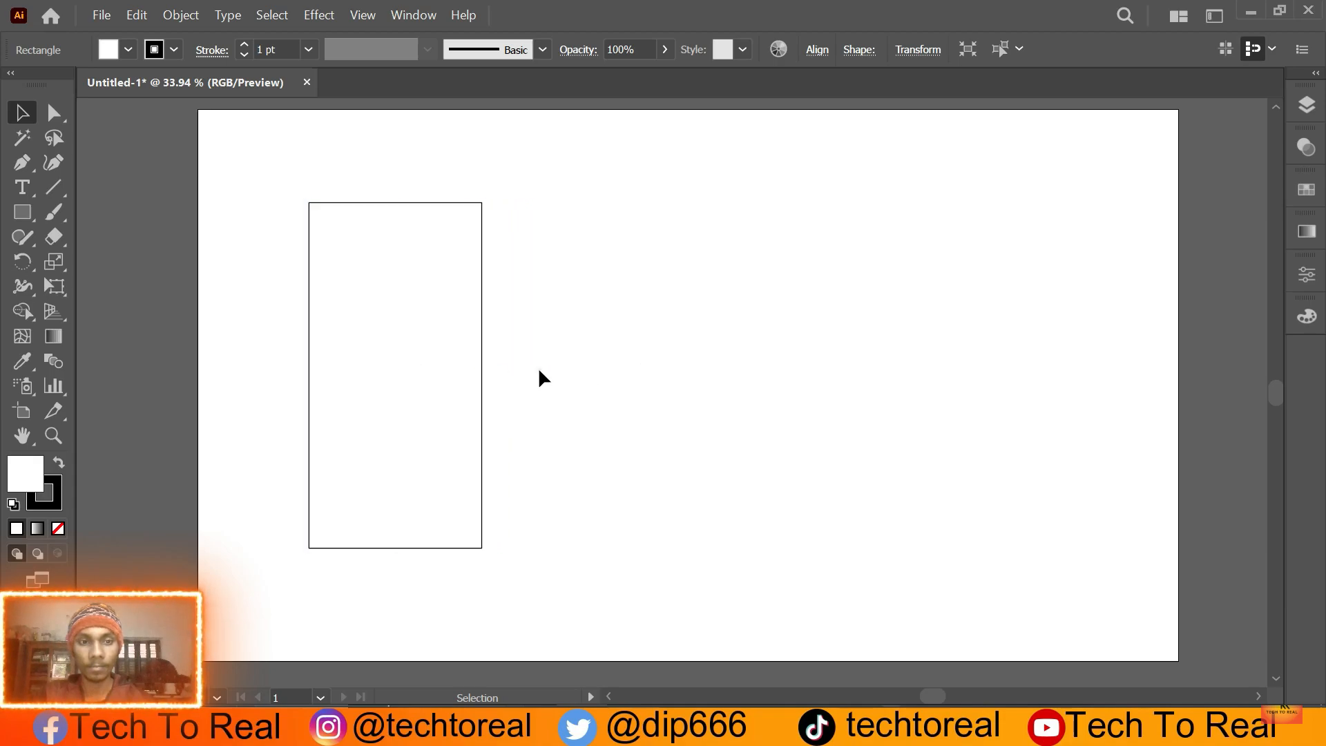
Round the rectangle's two top corners fully so its upper end becomes a semicircle.
left_click_drag(228, 258, 355, 330)
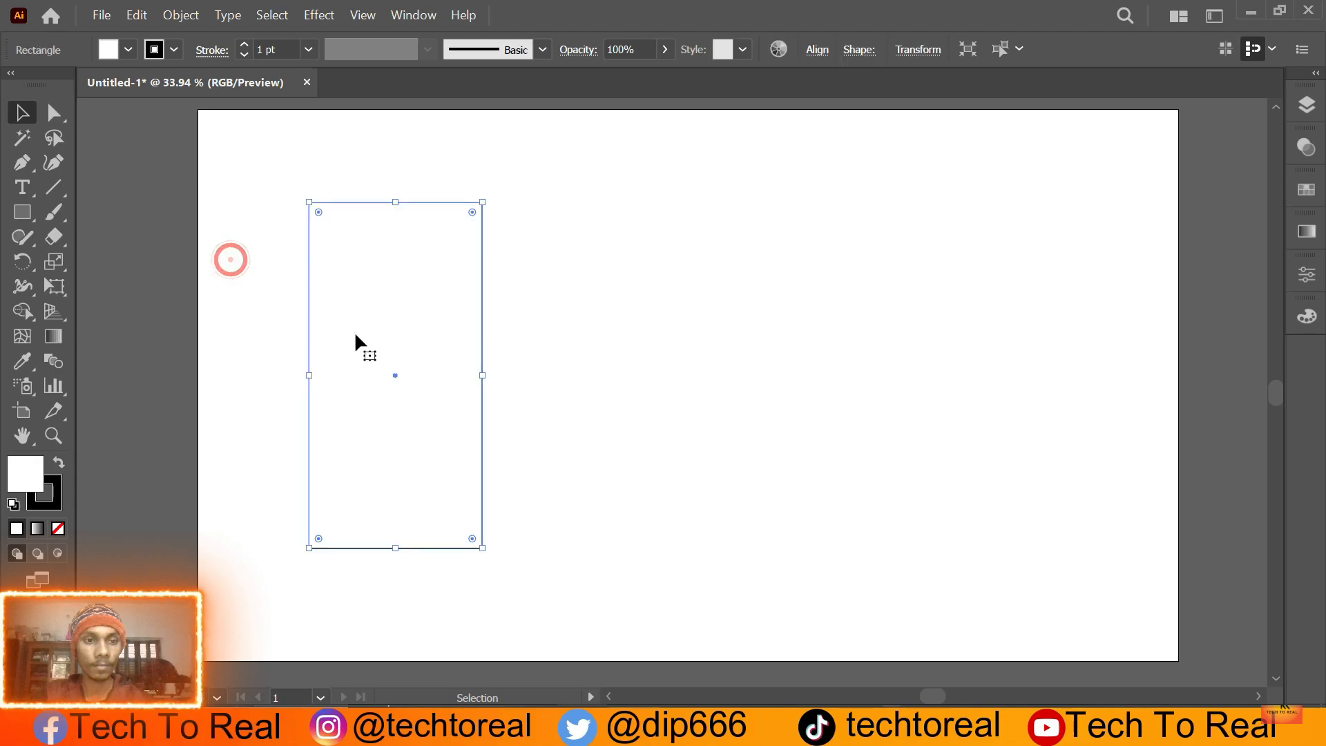
left_click(54, 113)
left_click_drag(278, 187, 421, 392)
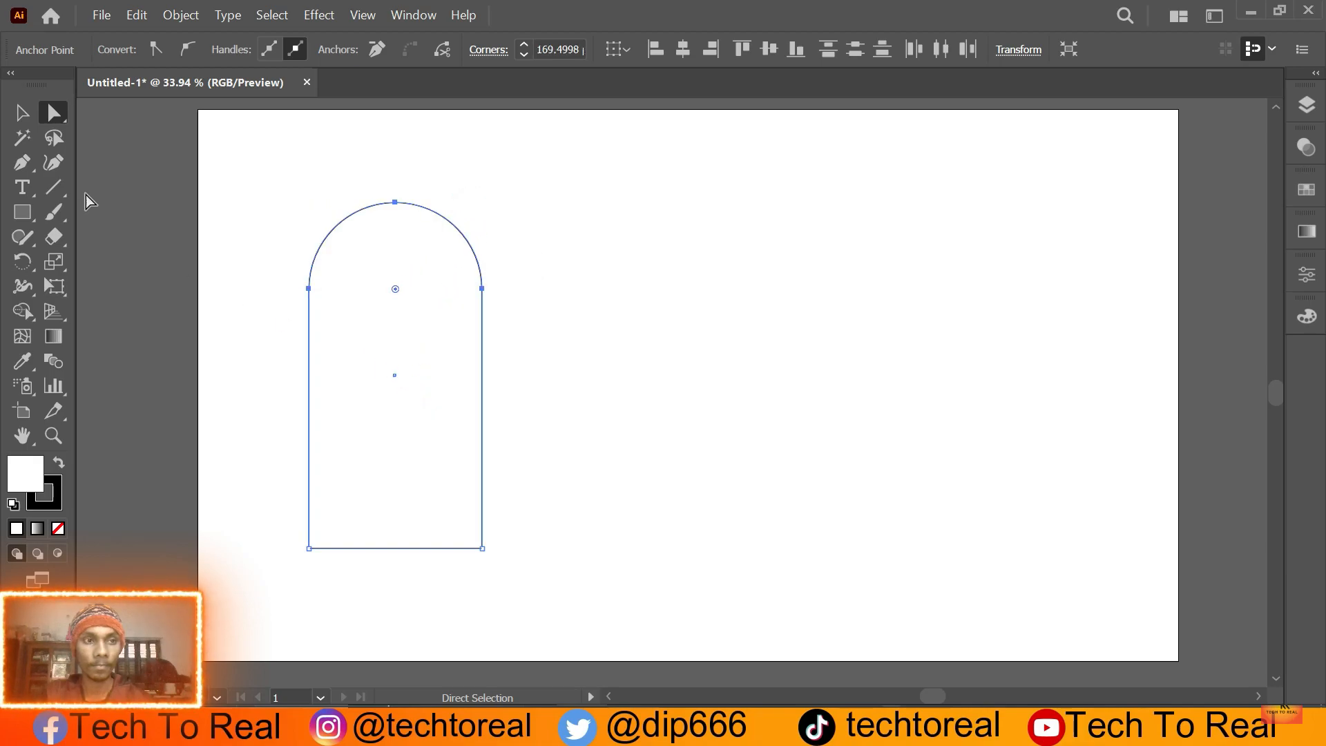
Rotate the round-topped shape 45° counterclockwise.
left_click(22, 112)
left_click_drag(273, 181, 371, 266)
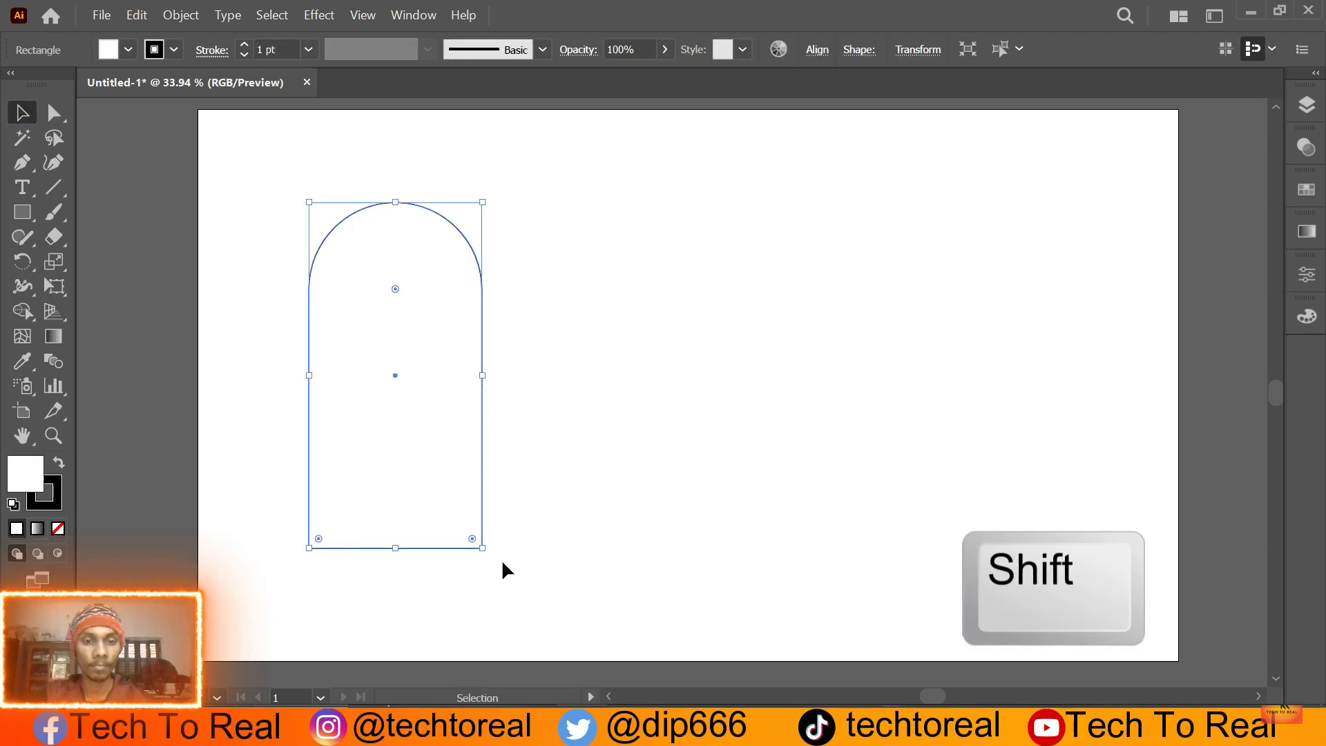
left_click_drag(492, 553, 568, 456)
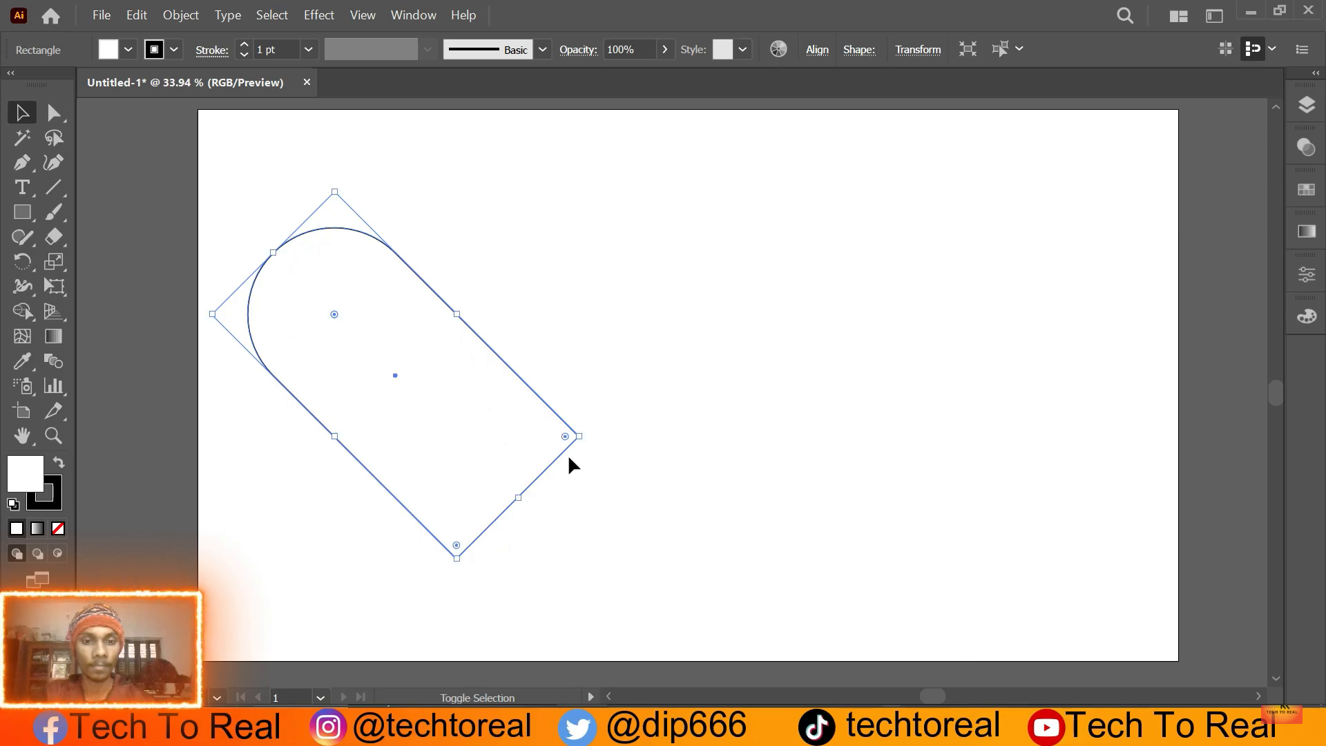
left_click(608, 422)
Copy the rotated shape and paste the duplicate in front of it.
left_click_drag(460, 240, 403, 373)
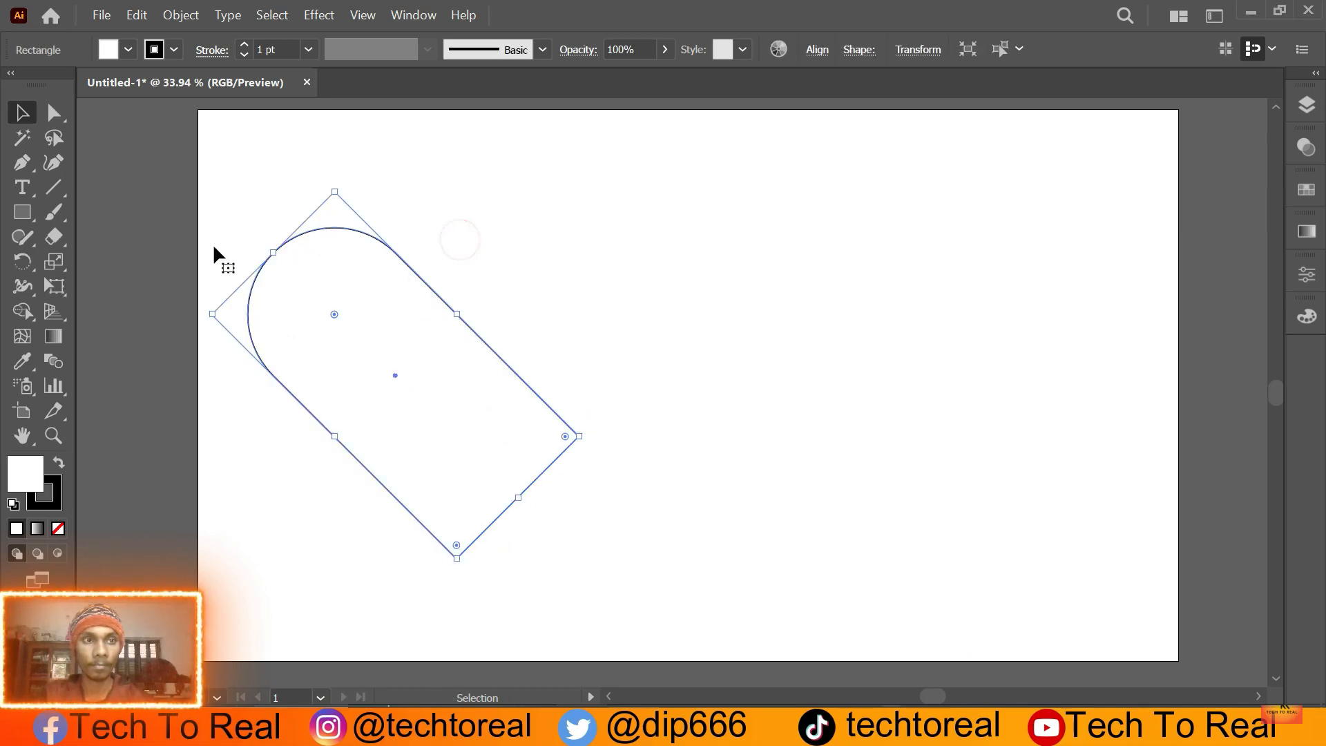
left_click(136, 14)
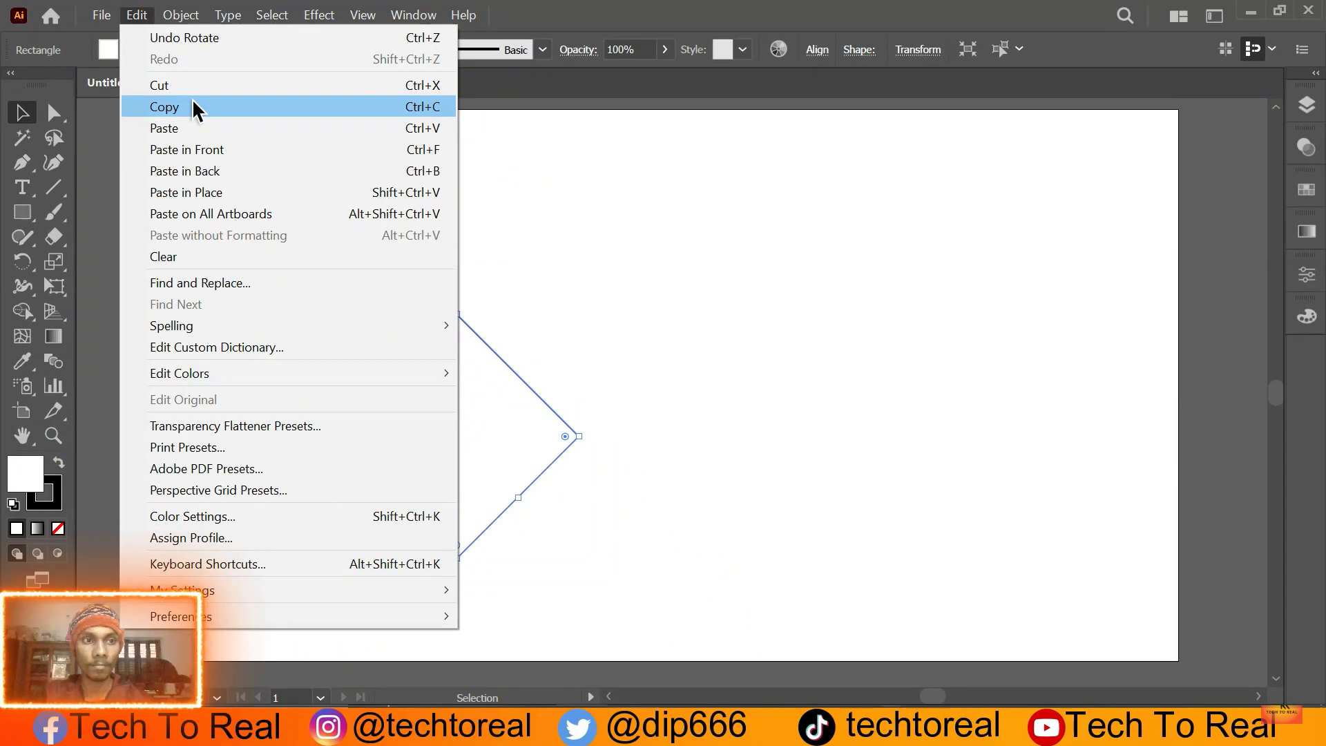
left_click(327, 183)
left_click(137, 14)
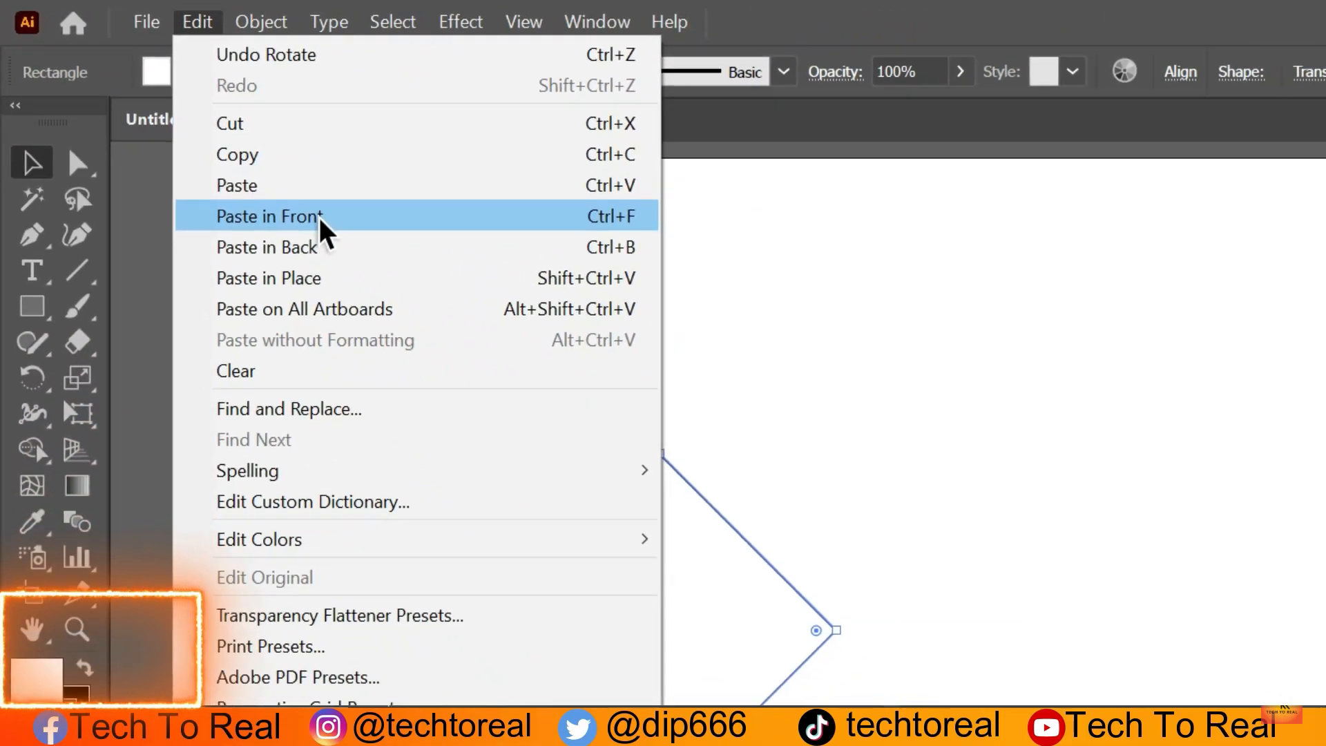
left_click(483, 330)
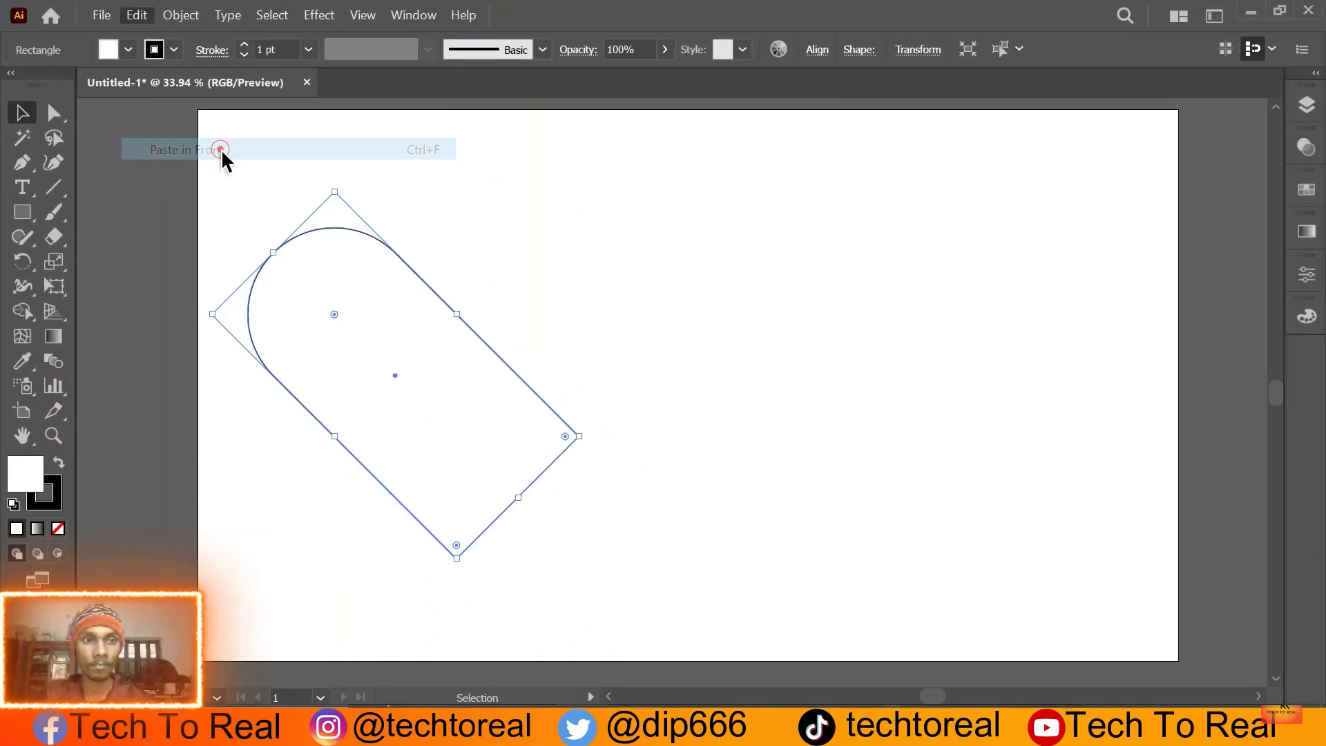
Reflect the pasted duplicate across the vertical axis so the two shapes cross.
right_click(407, 265)
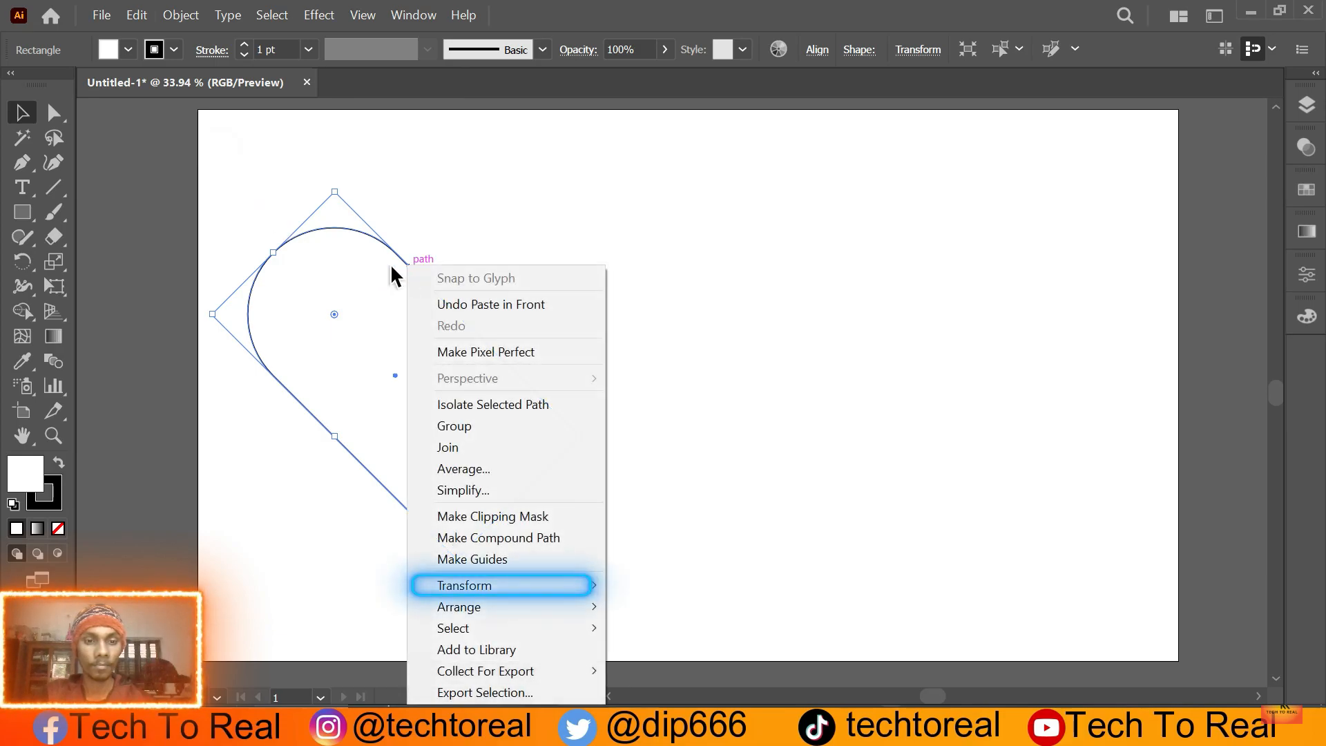
mouse_move(500, 587)
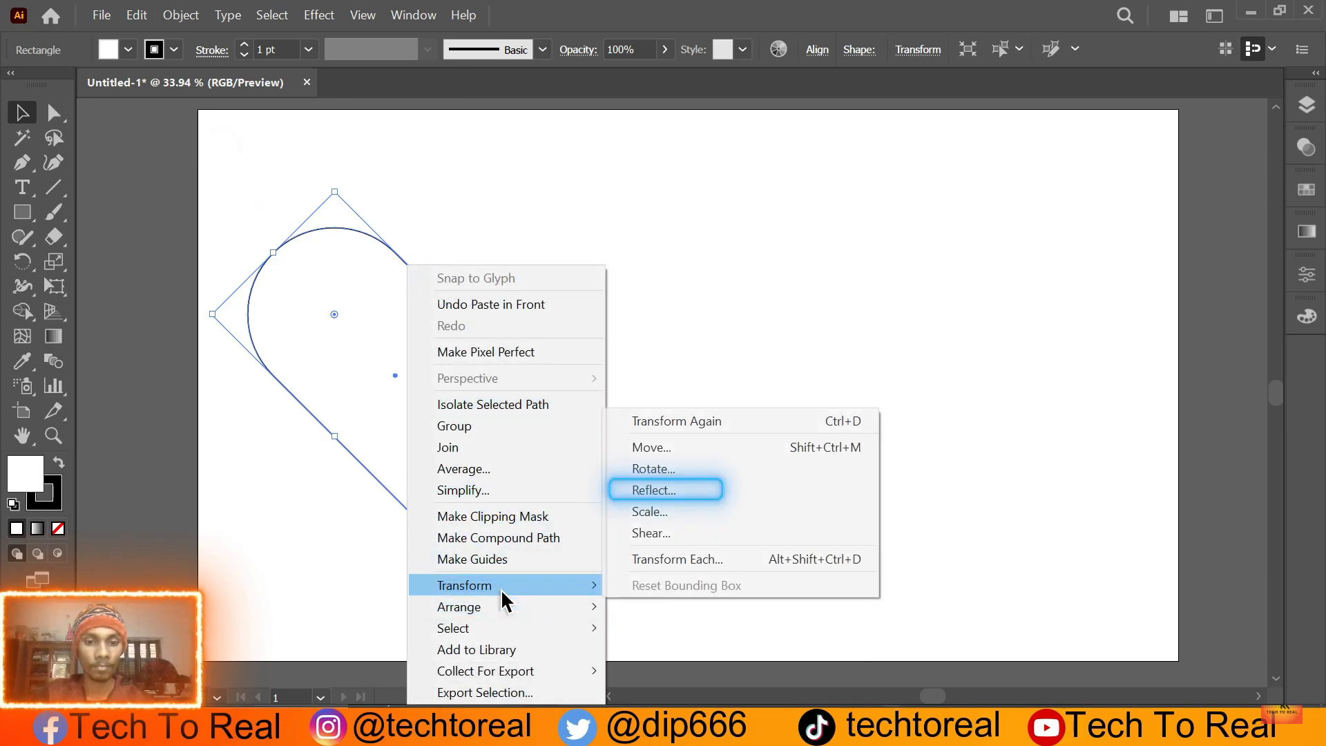
left_click(710, 491)
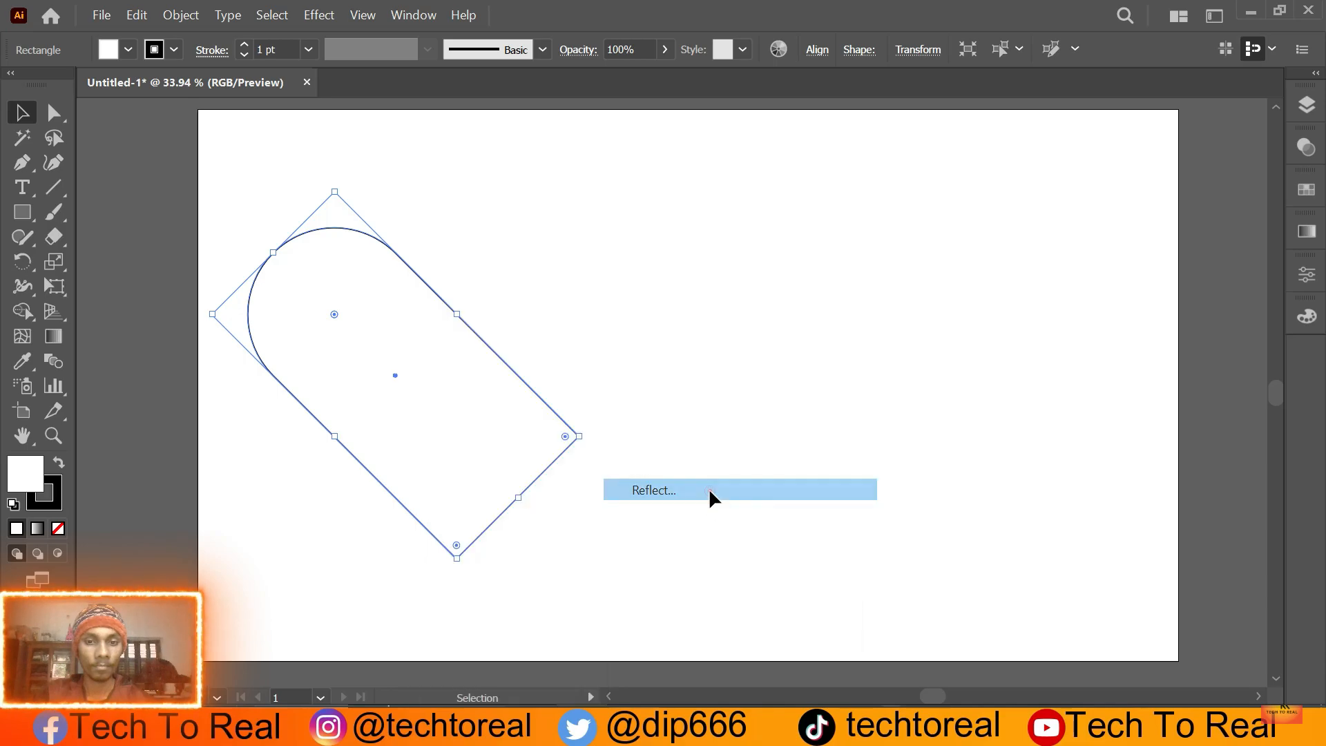
left_click_drag(1155, 219, 799, 179)
left_click_drag(829, 304, 789, 308)
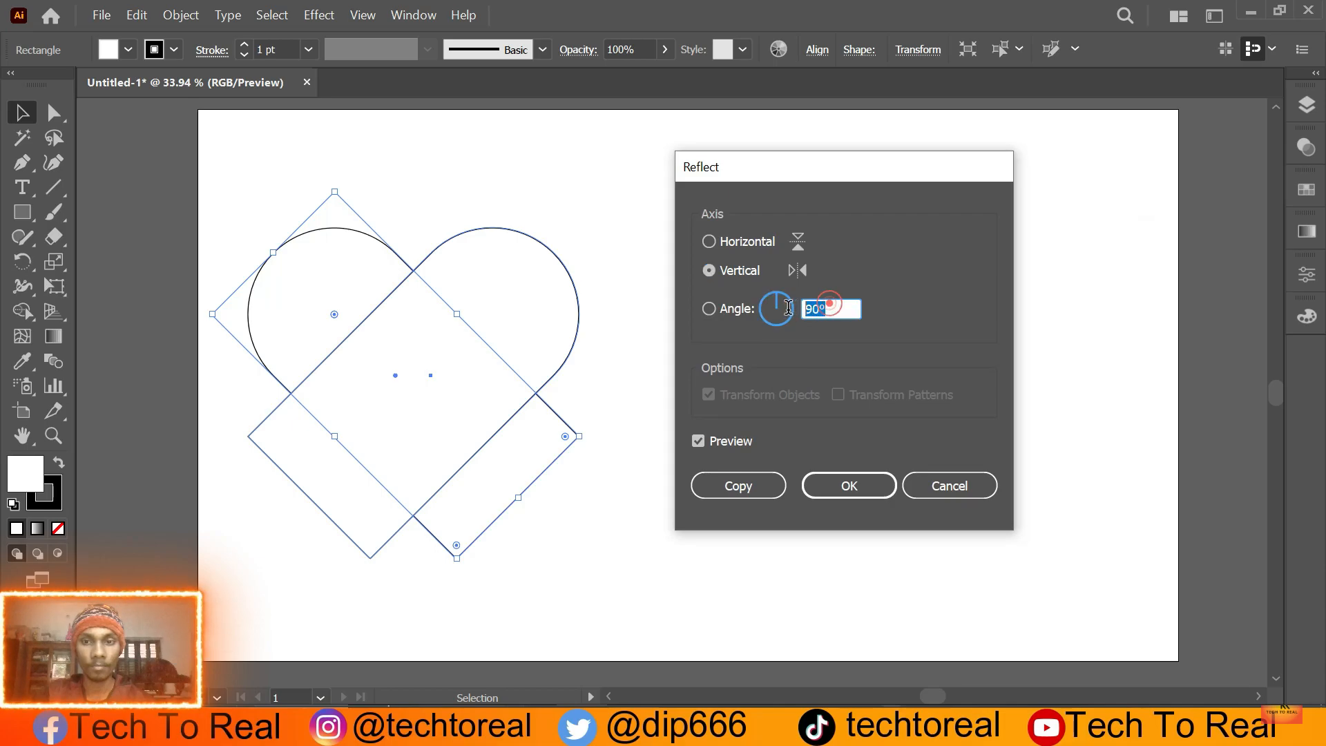
left_click(813, 489)
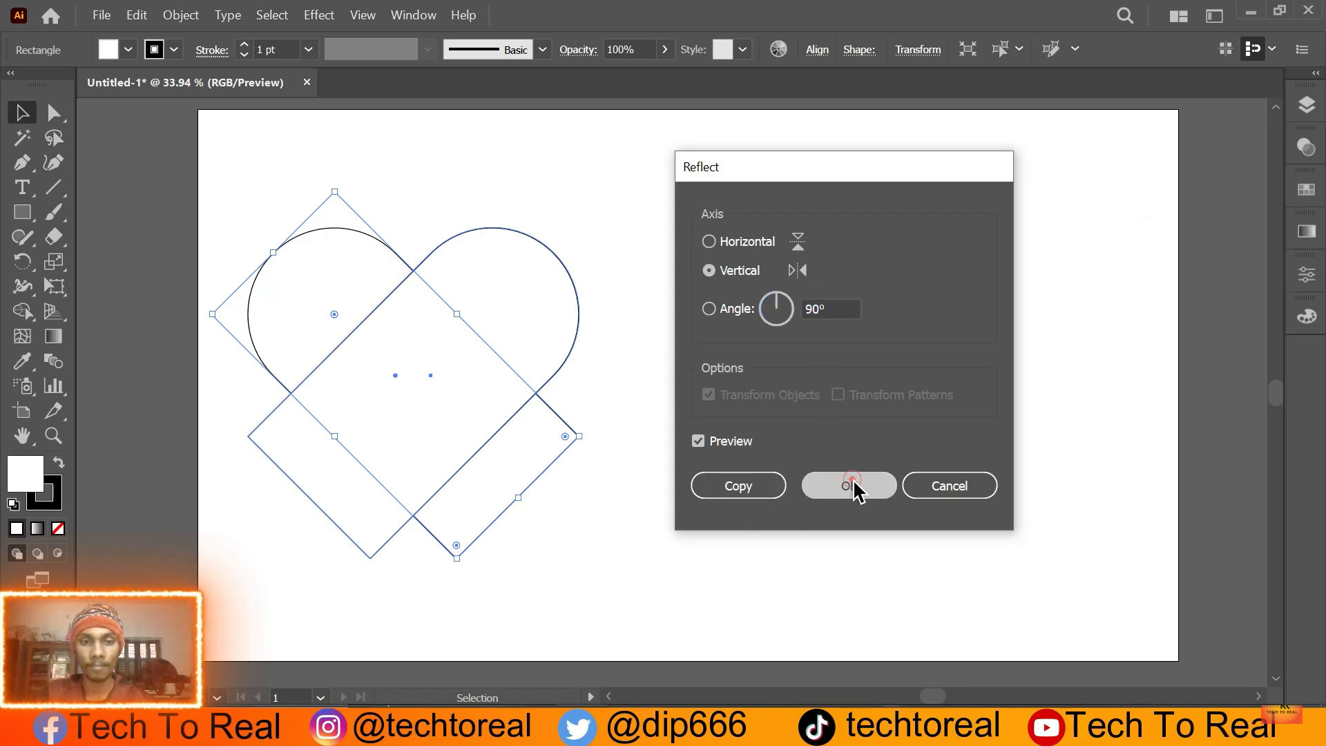
Pull the two crossing shapes apart and undo the moves.
left_click(640, 424)
left_click_drag(405, 335, 574, 396)
left_click(355, 286)
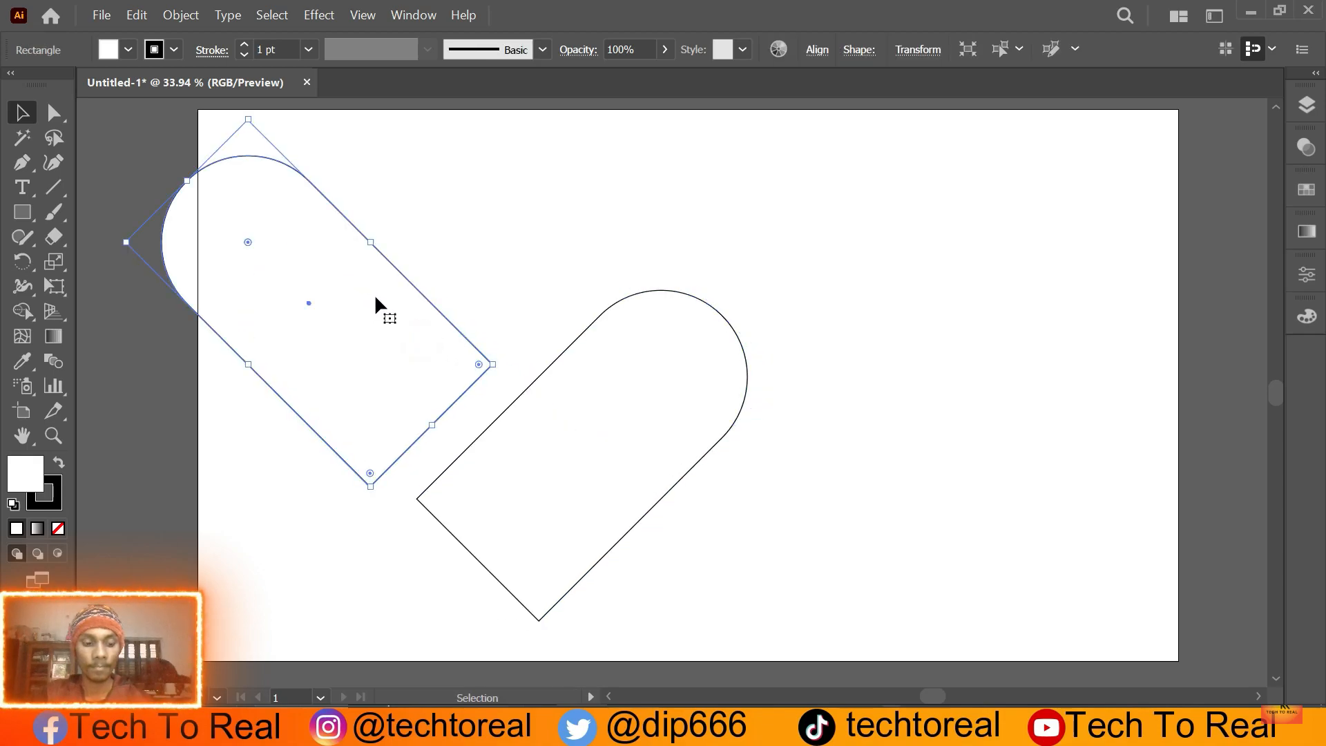
key("ctrl+z")
left_click(352, 206)
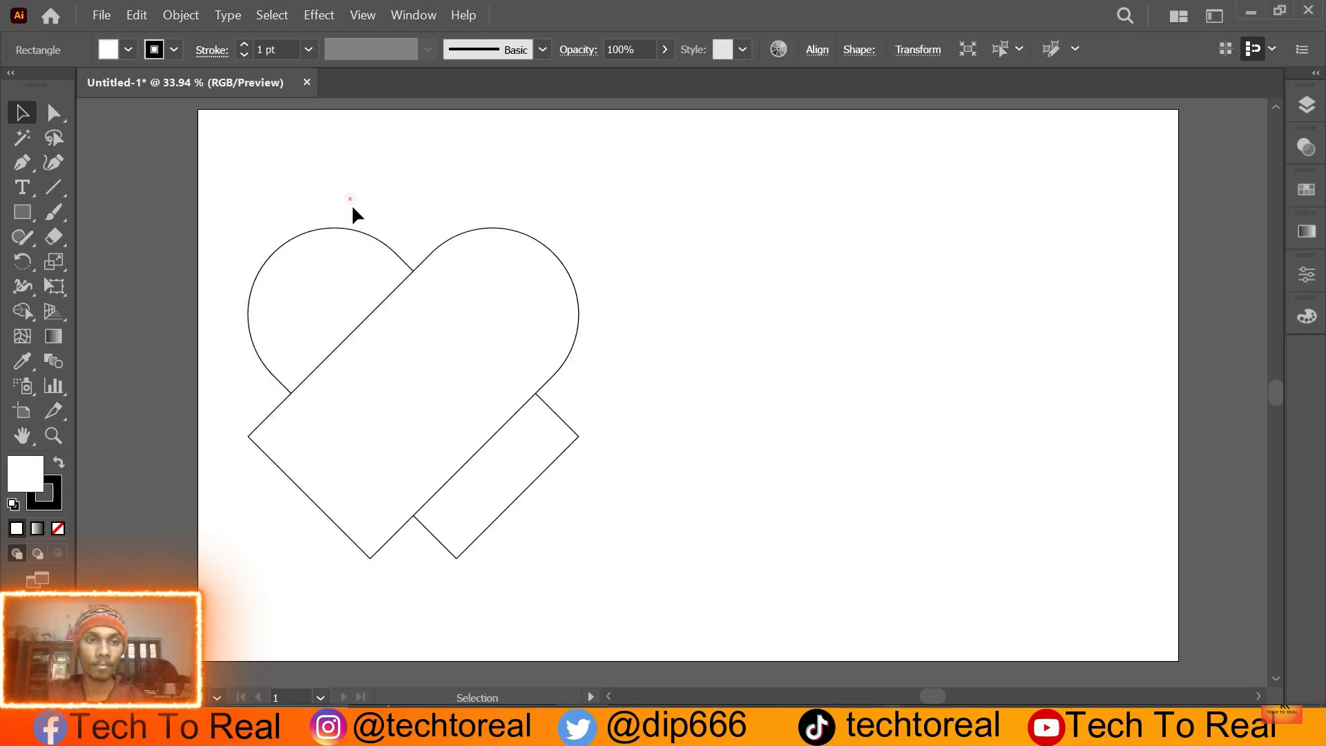
Move both crossing shapes together to the middle of the artboard and set their fill to none.
left_click_drag(258, 192, 572, 449)
left_click_drag(440, 372, 673, 364)
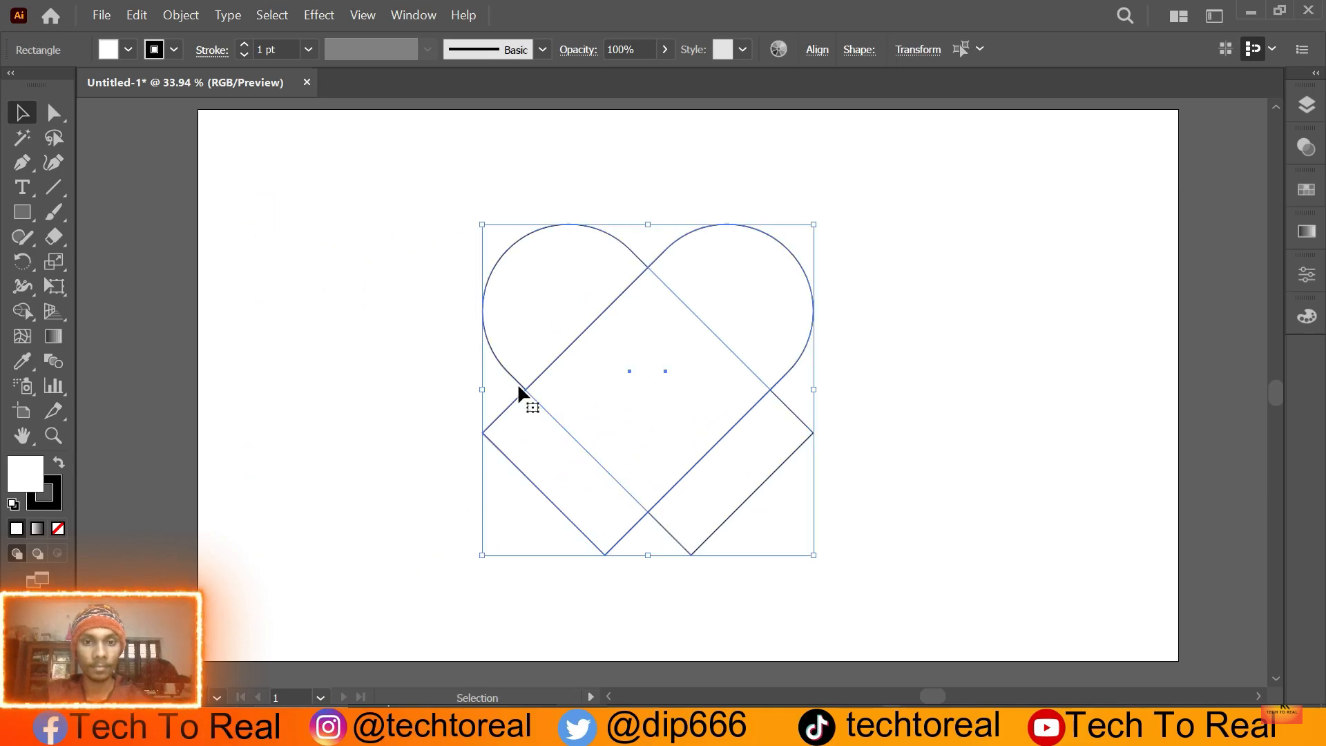
left_click(129, 50)
left_click(13, 84)
left_click(395, 314)
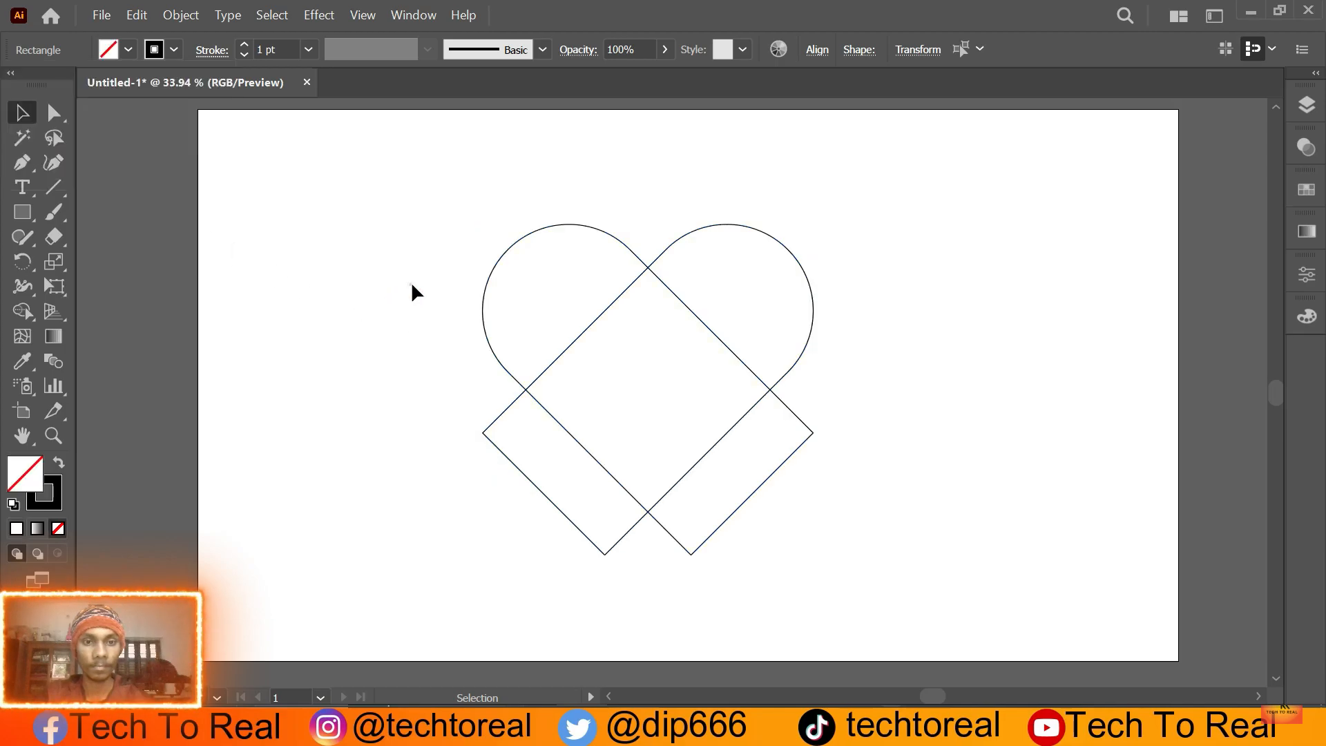
Merge the upper and central regions into a heart with the Shape Builder and remove the two leftover pieces below it.
left_click_drag(431, 241, 947, 577)
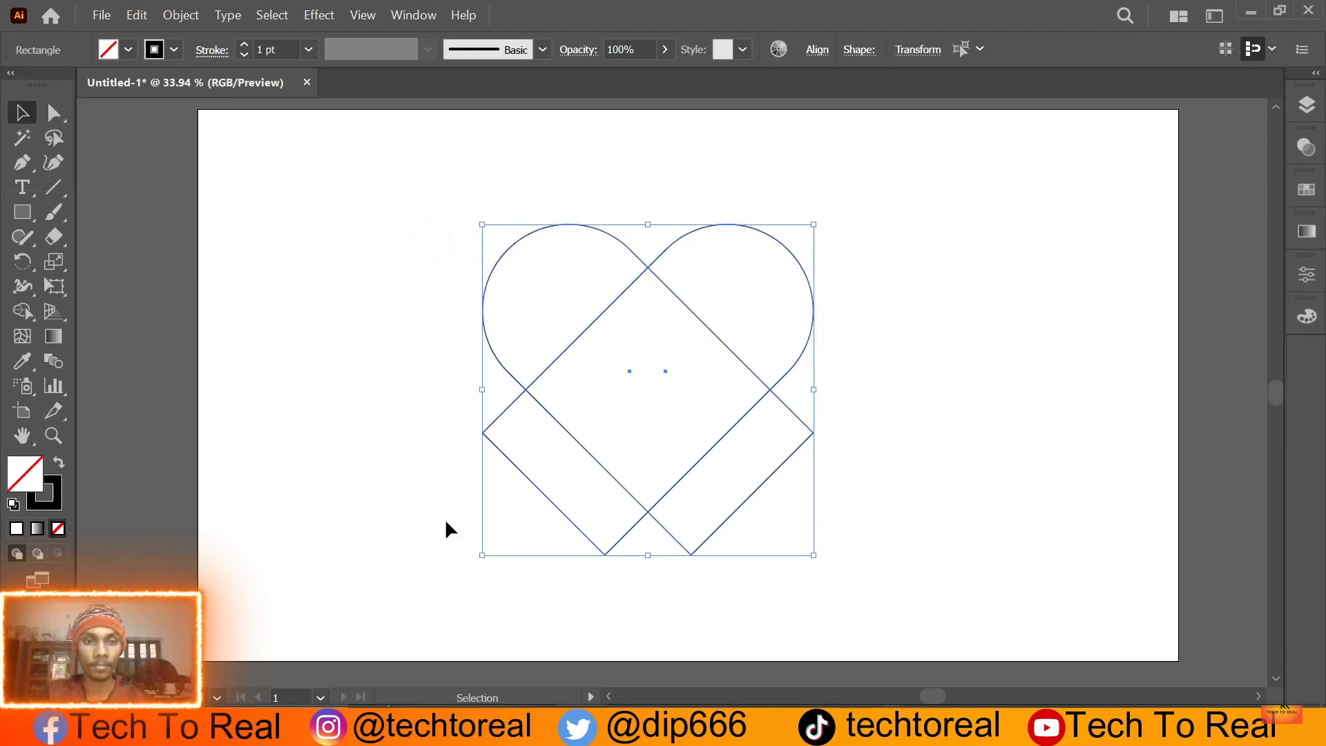
left_click(23, 311)
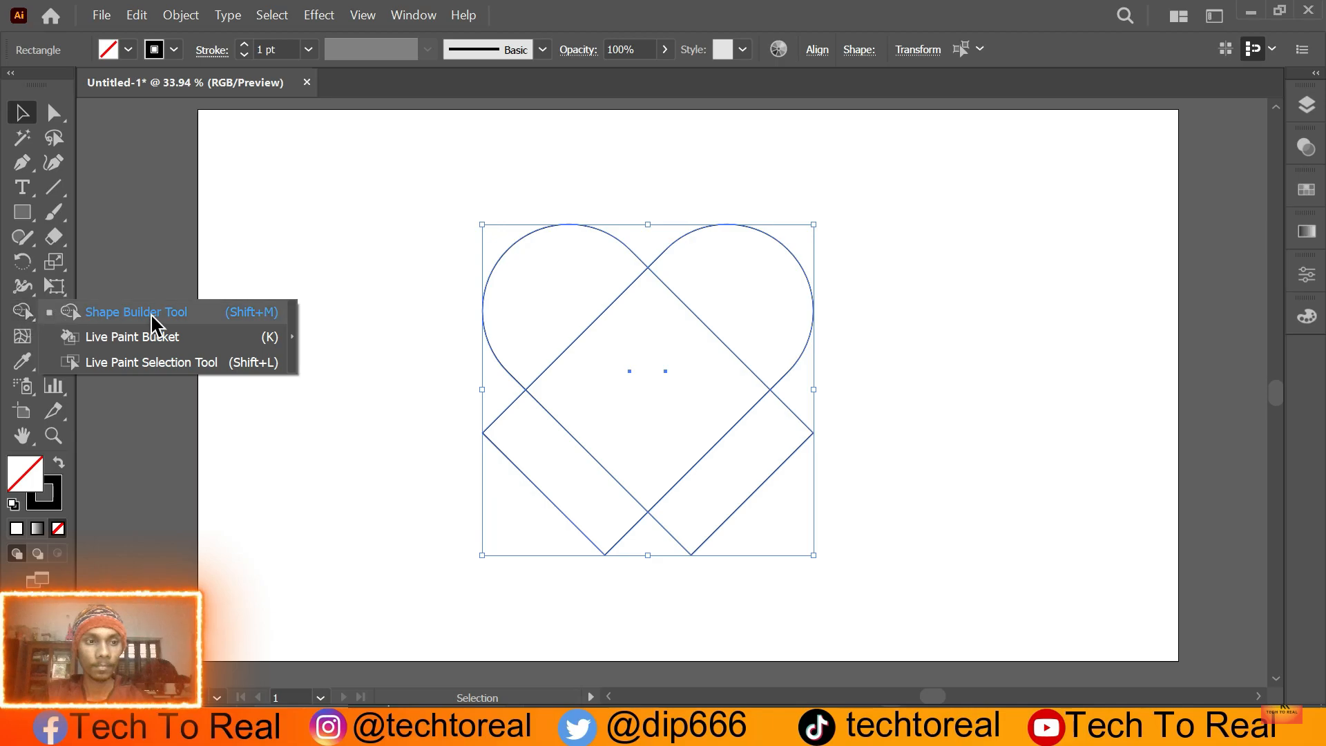
left_click(113, 312)
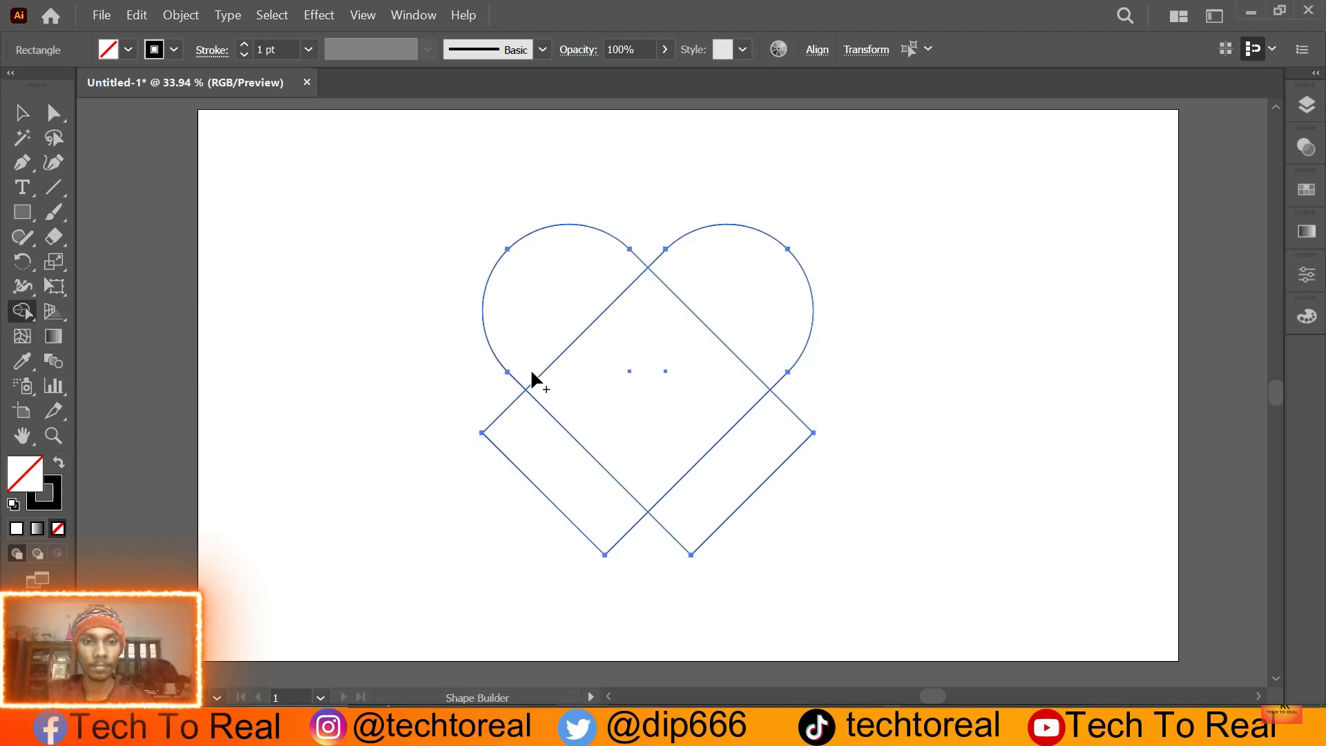
left_click(128, 49)
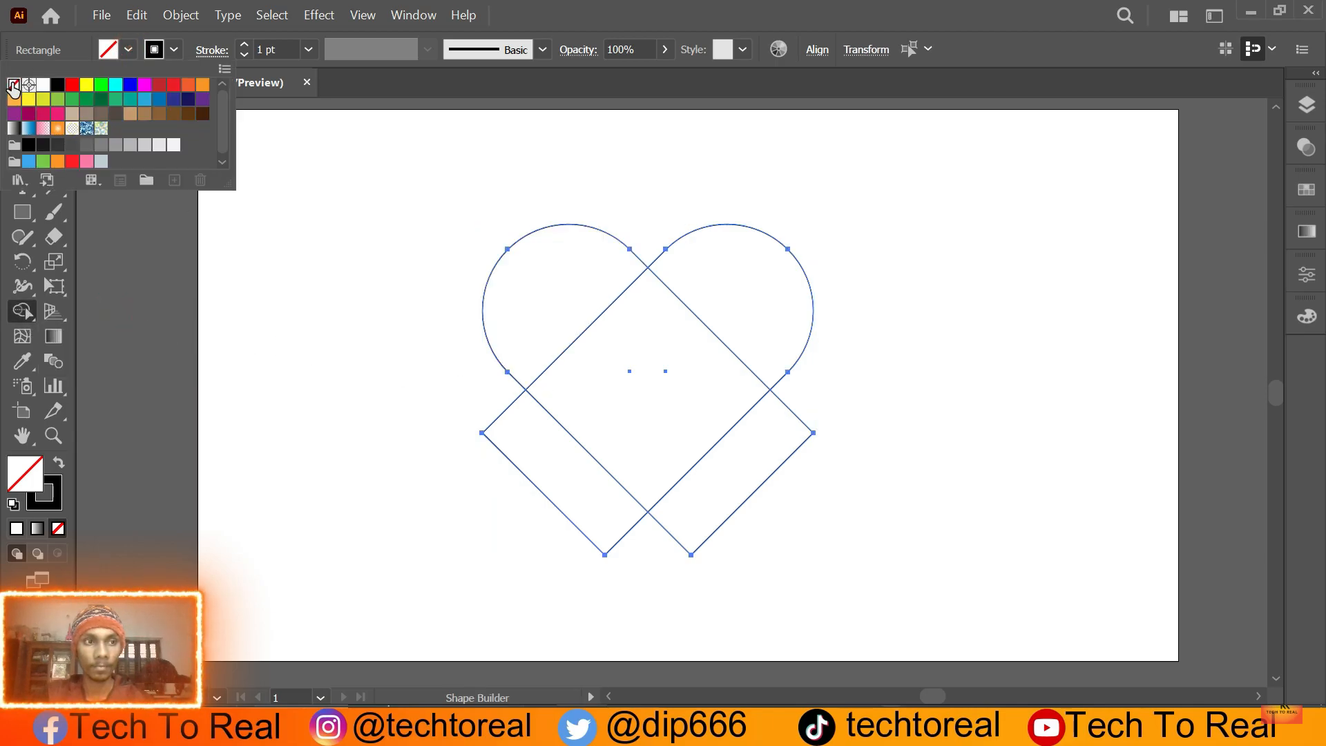
mouse_move(539, 301)
left_mouse_down()
mouse_move(667, 355)
mouse_move(736, 301)
left_mouse_up()
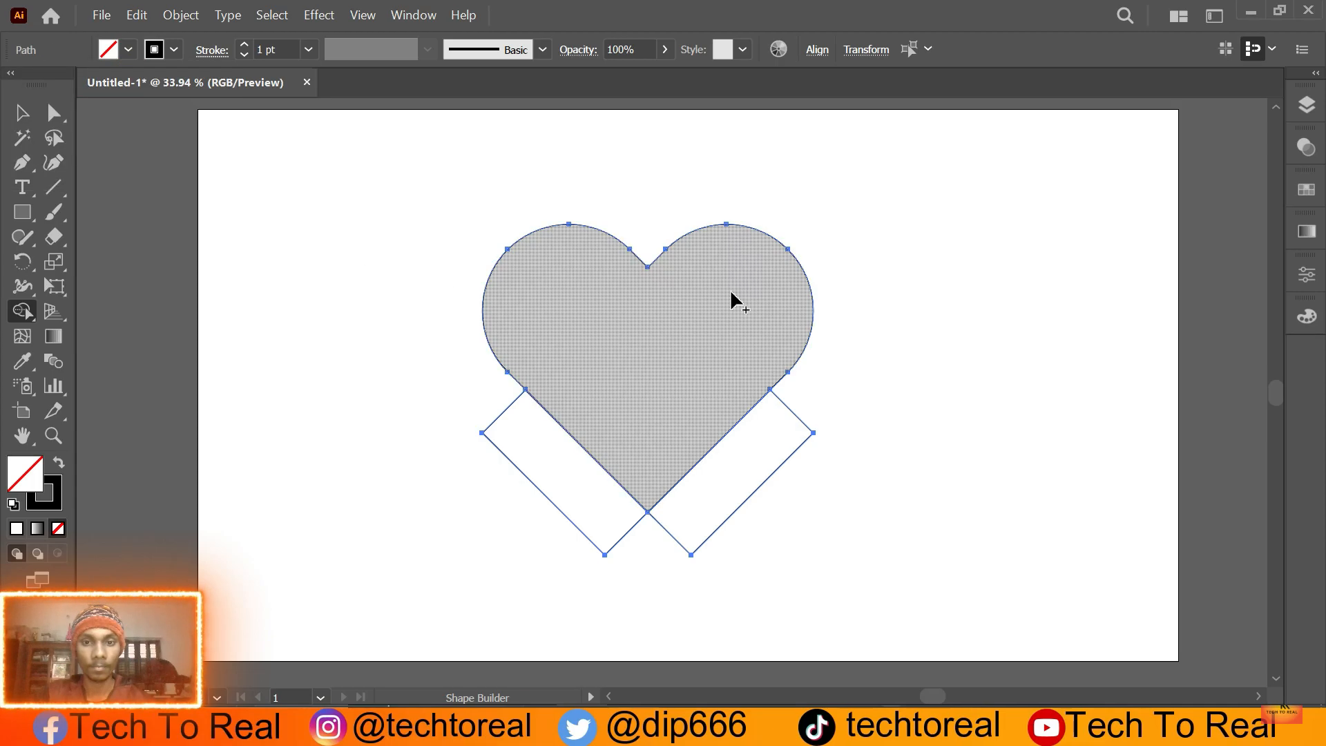
left_click(532, 494, "alt")
left_click(711, 479, "alt")
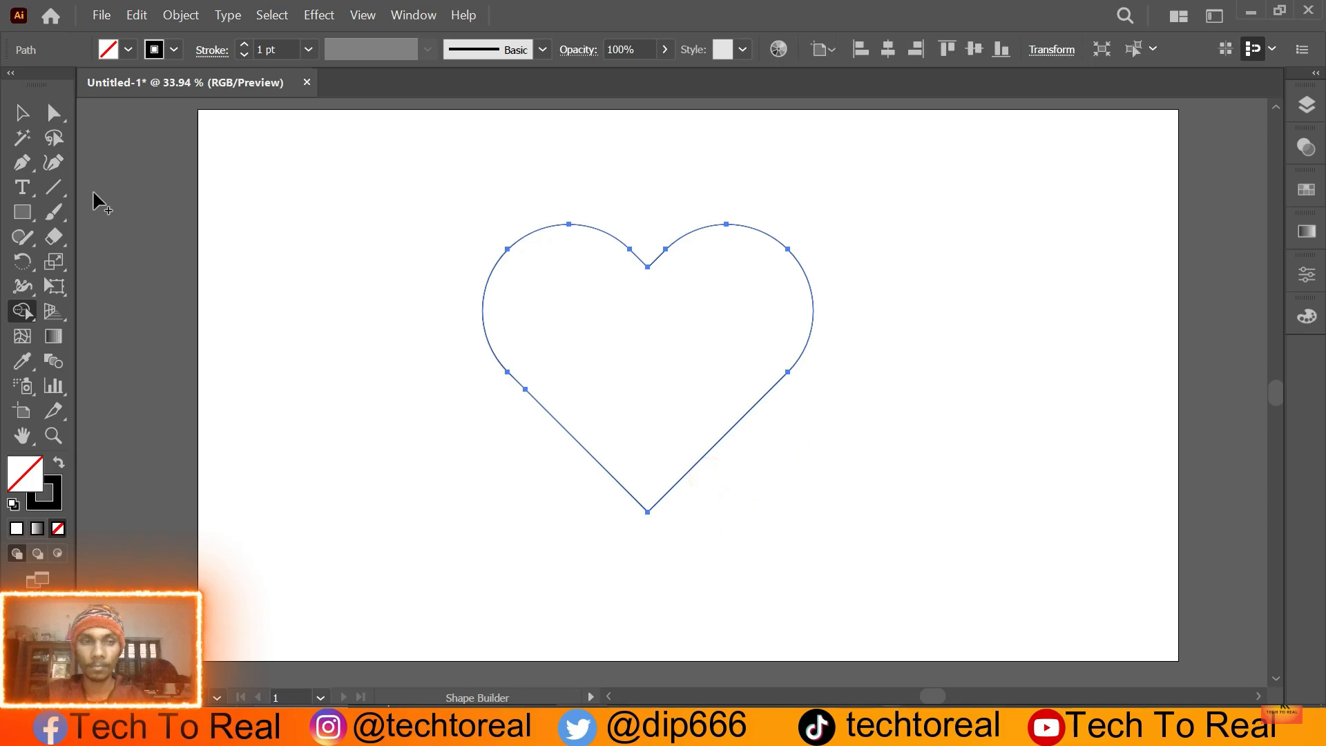
left_click(11, 116)
left_click(402, 194)
Move the heart about 11 px right and 40 px down.
left_click_drag(441, 198, 578, 307)
left_click_drag(665, 254, 671, 274)
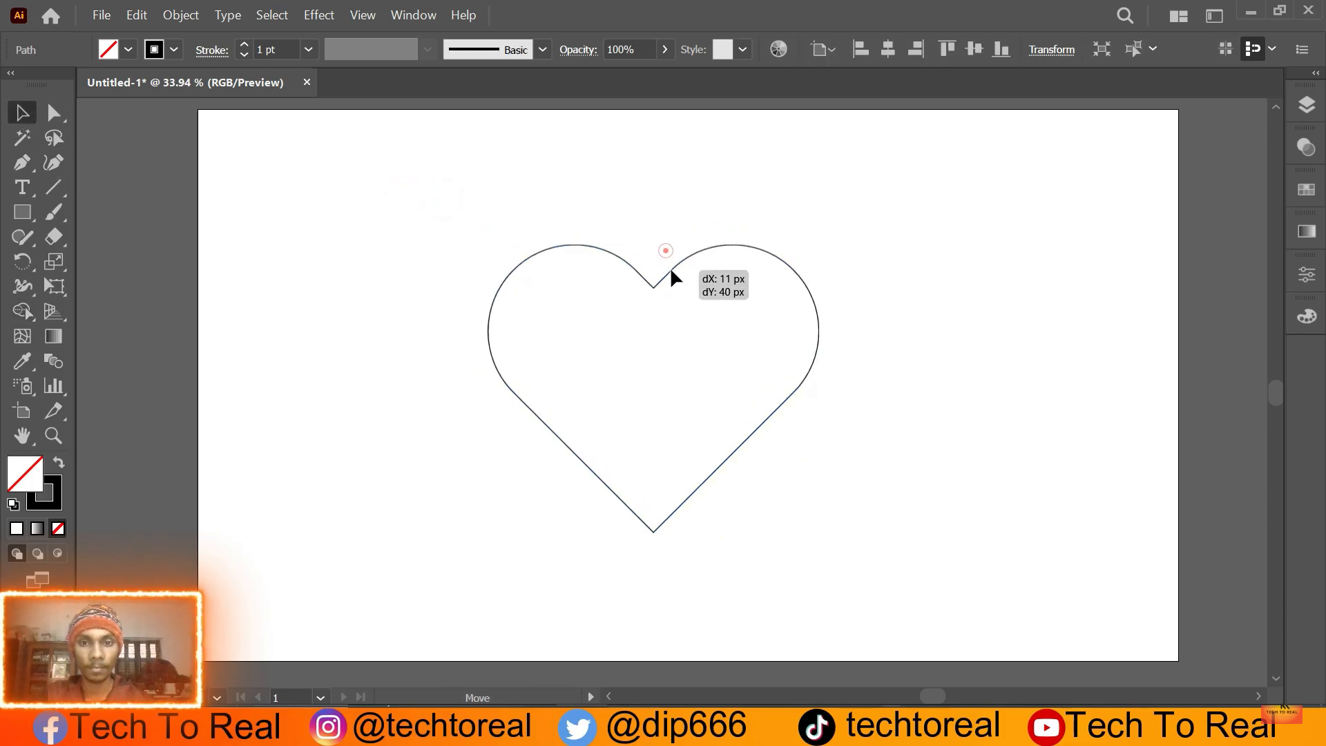
left_click(1049, 249)
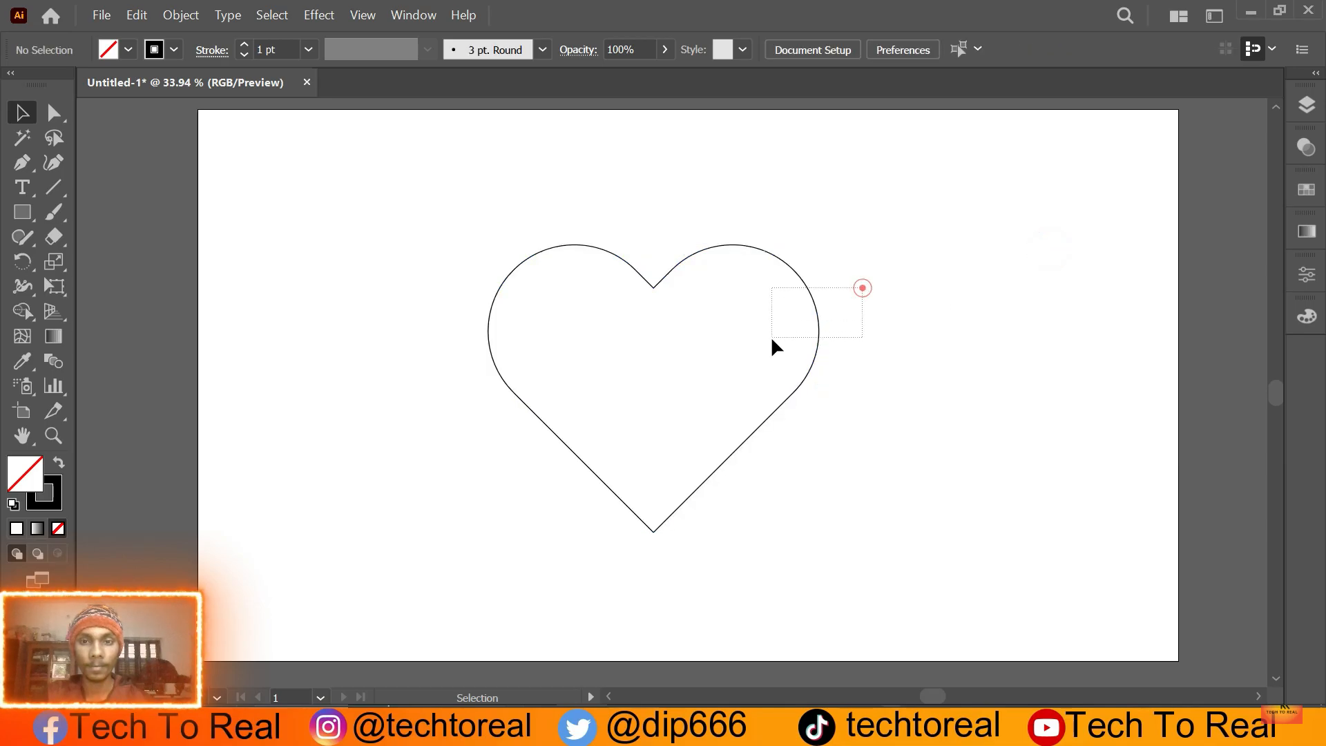
Align the heart to the horizontal and vertical centre of the artboard.
left_click_drag(774, 339, 722, 388)
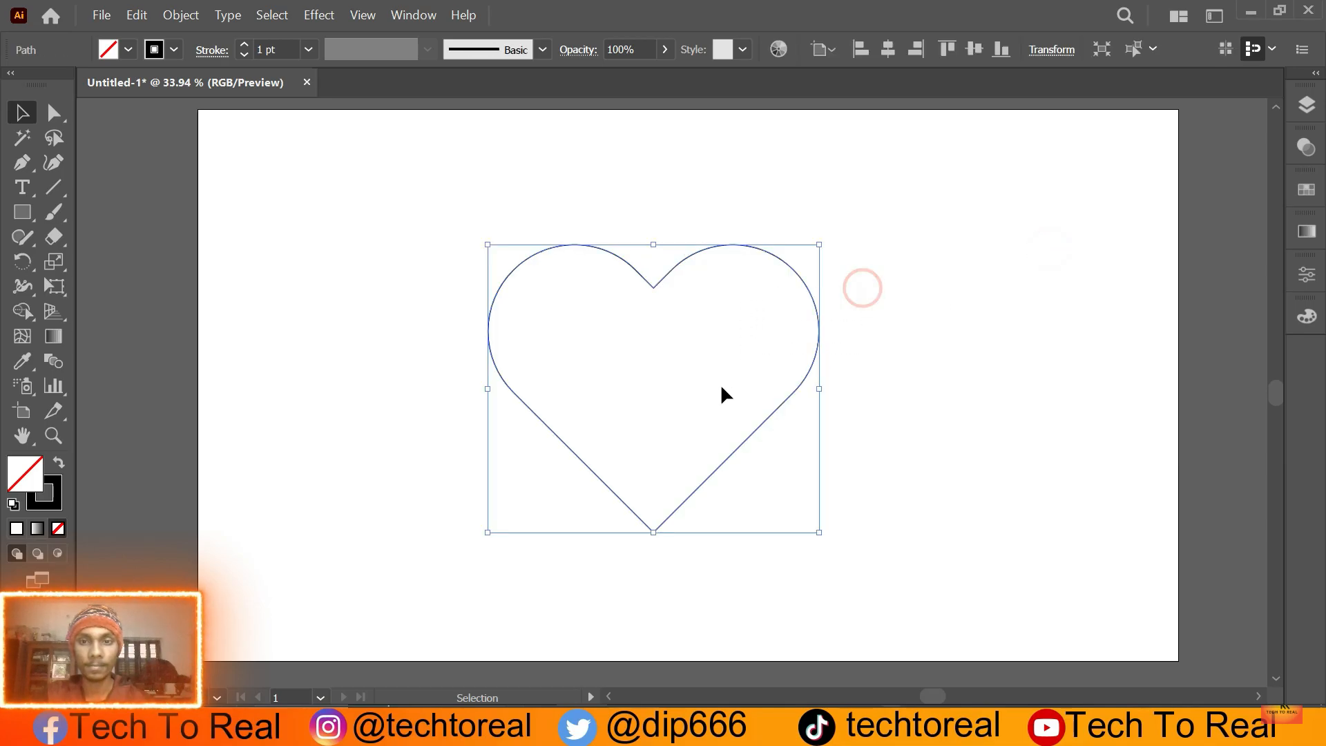
left_click(414, 19)
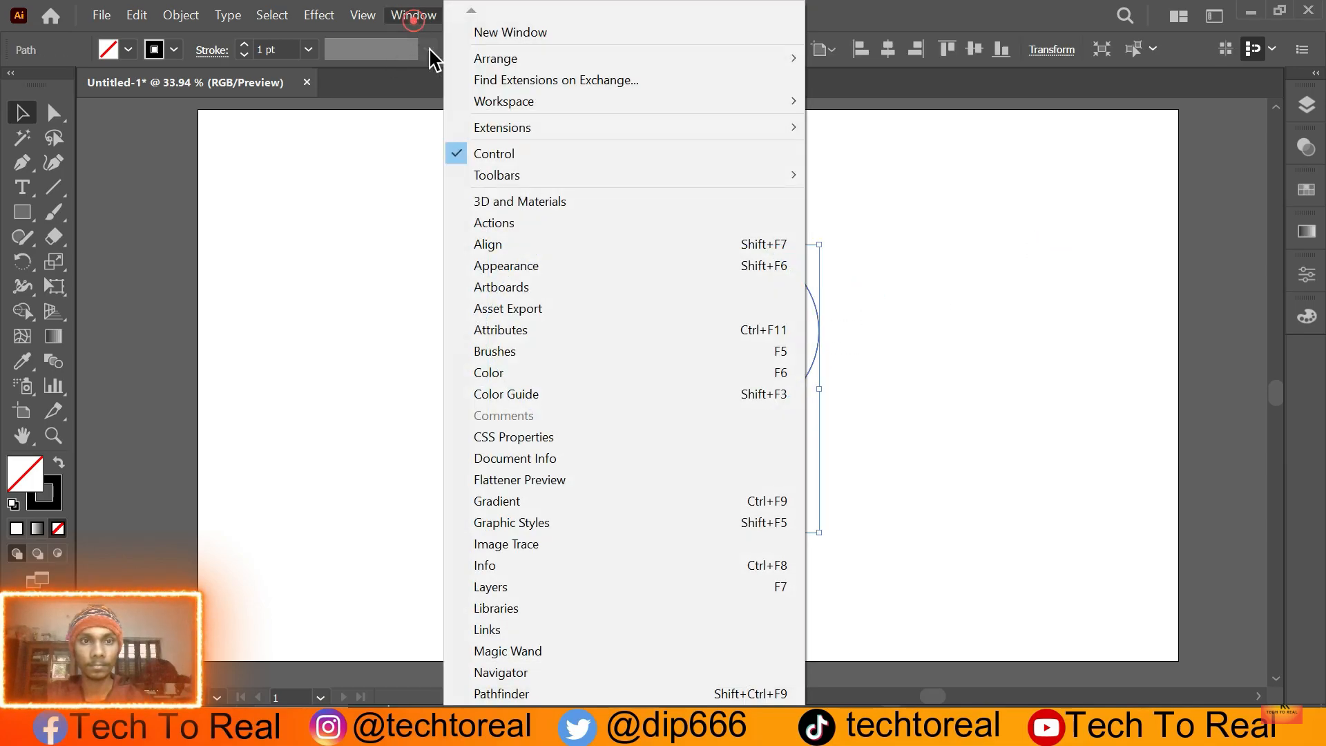
left_click(529, 242)
left_click_drag(864, 125, 983, 122)
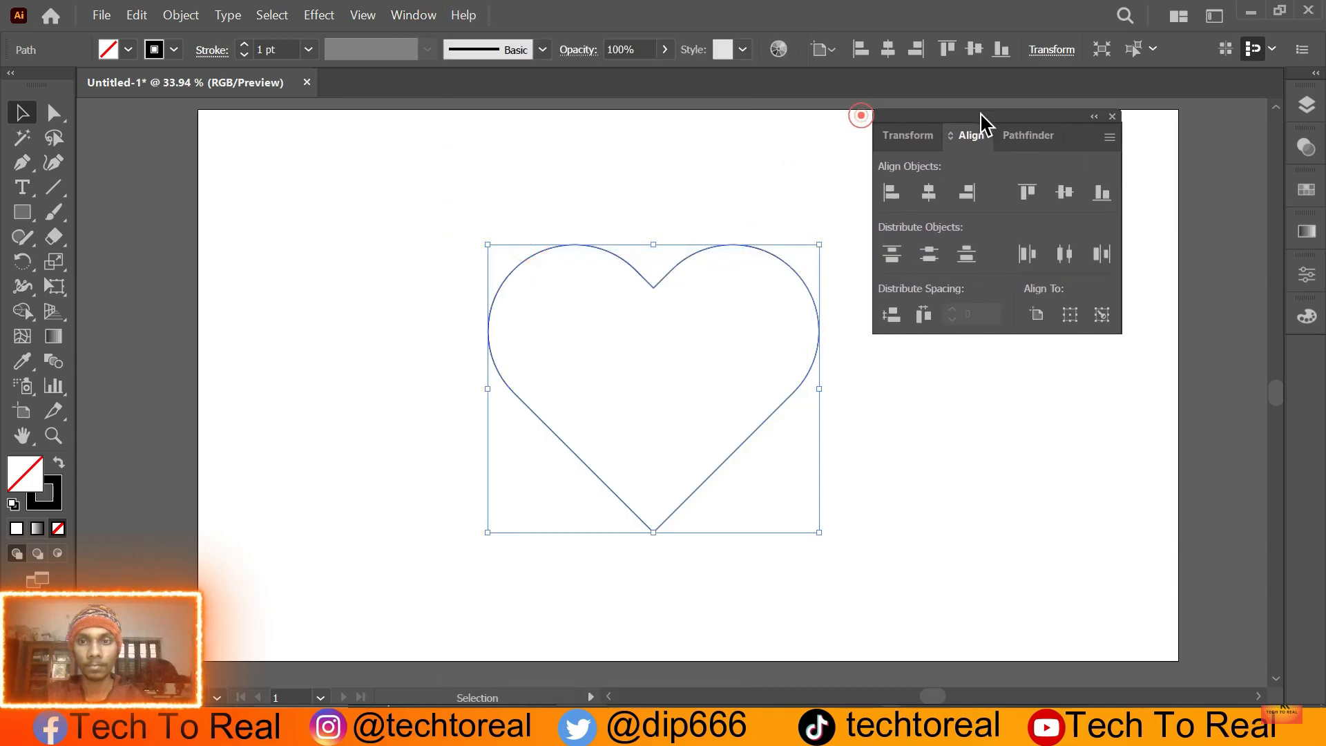
left_click(931, 191)
left_click(1064, 192)
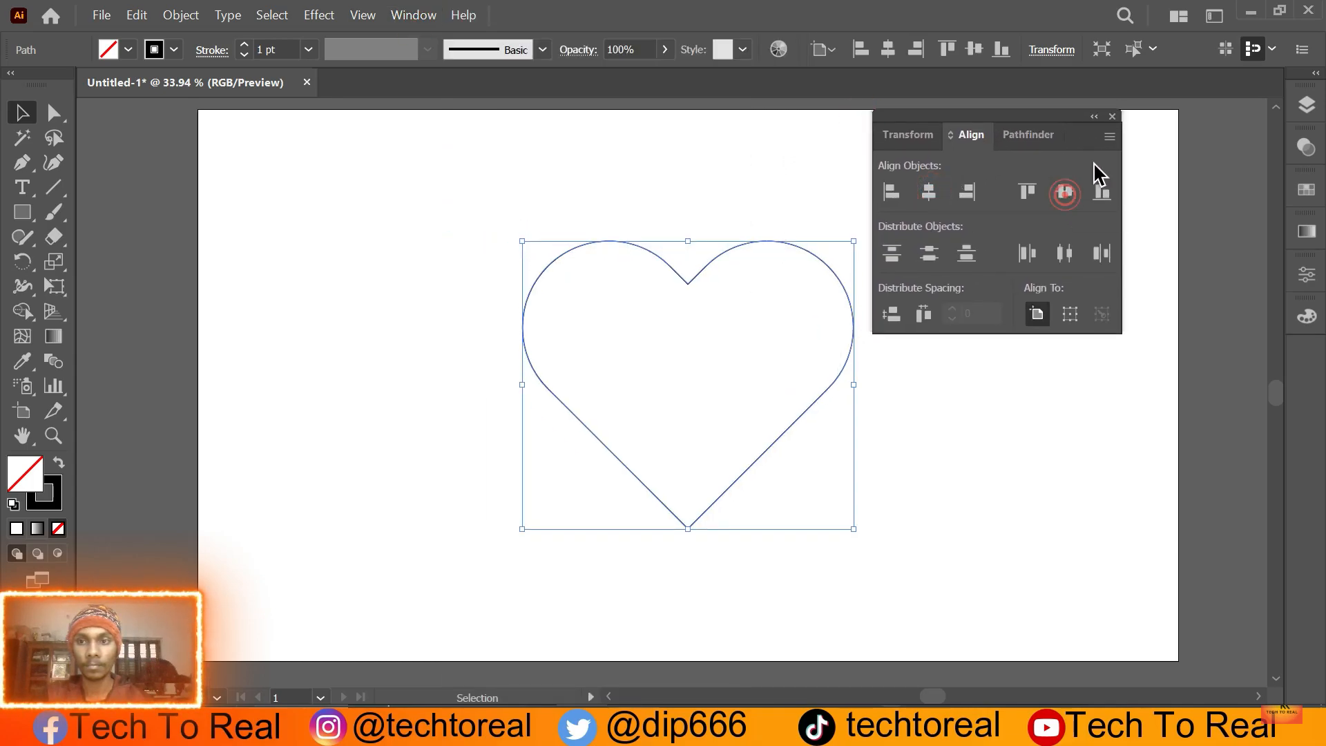
left_click(1112, 117)
left_click(929, 235)
Set the heart's stroke weight to 5 pt with round caps.
left_click_drag(886, 203, 736, 312)
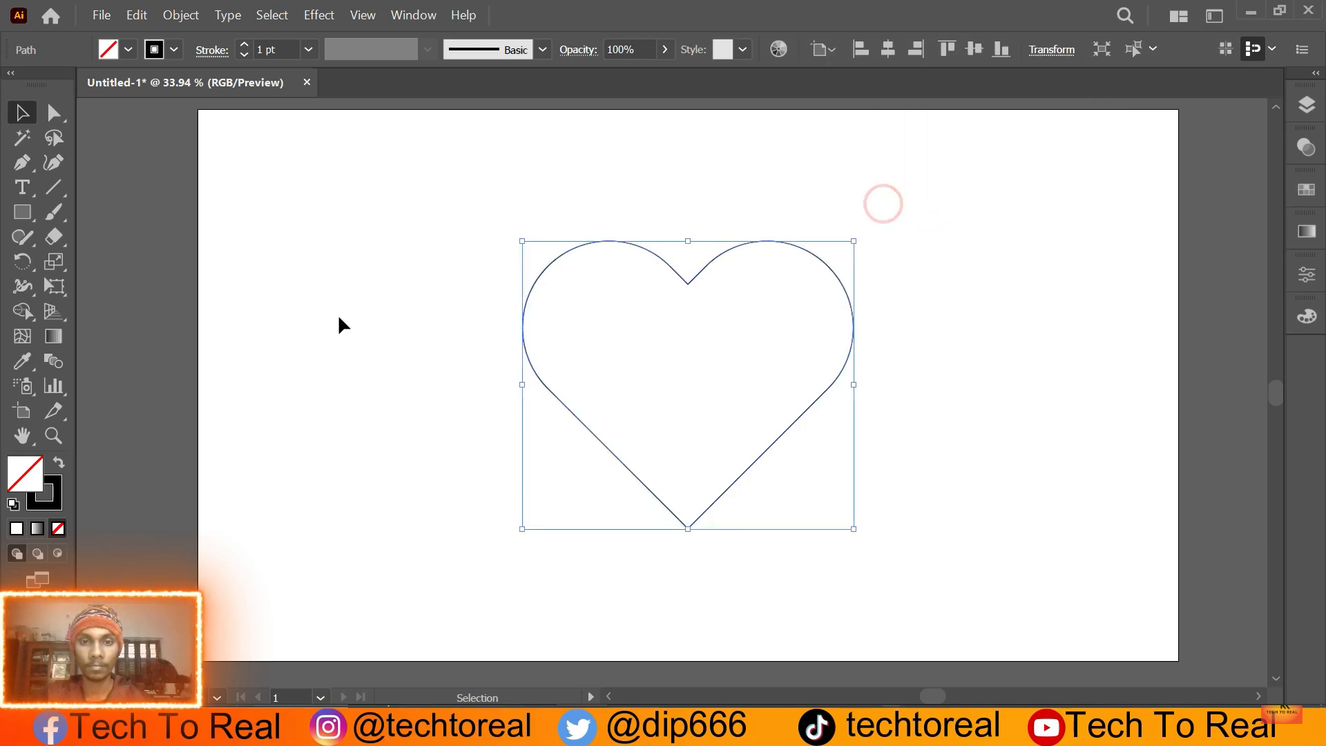
left_click(213, 49)
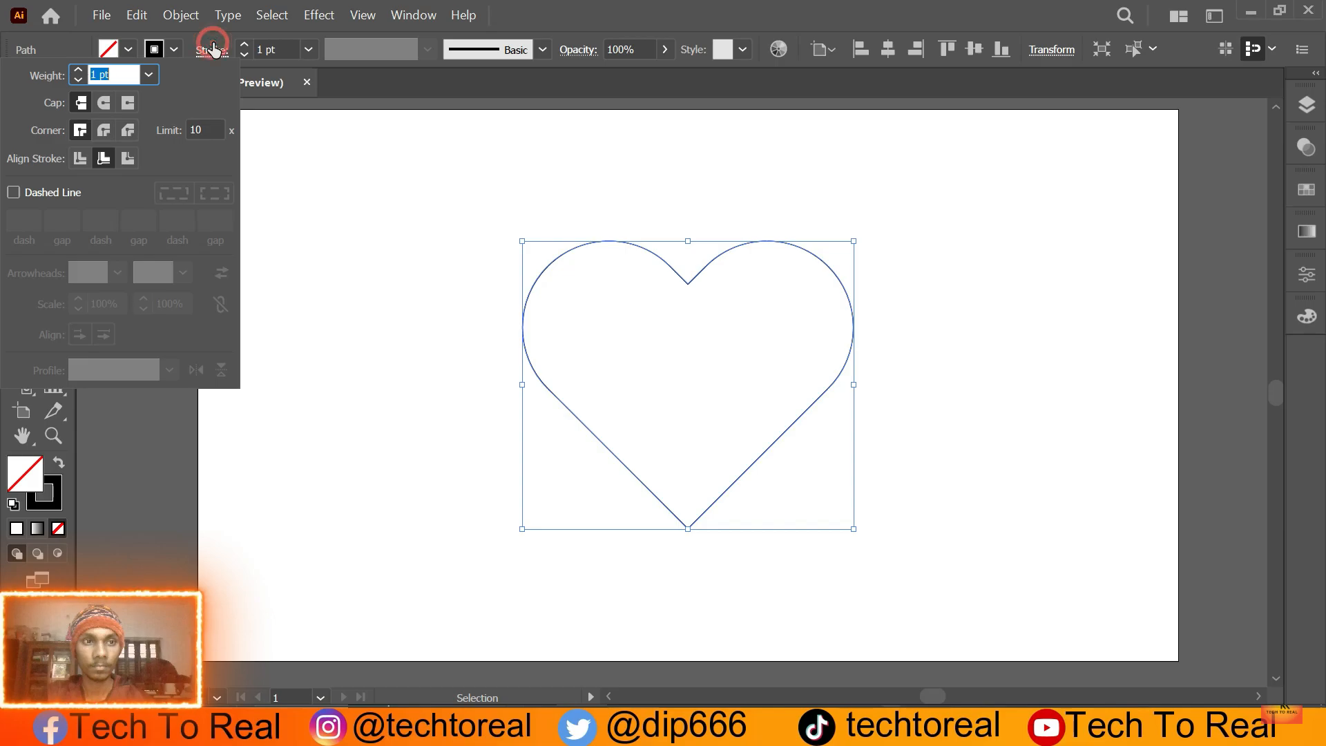
left_click(77, 69)
left_click(77, 69)
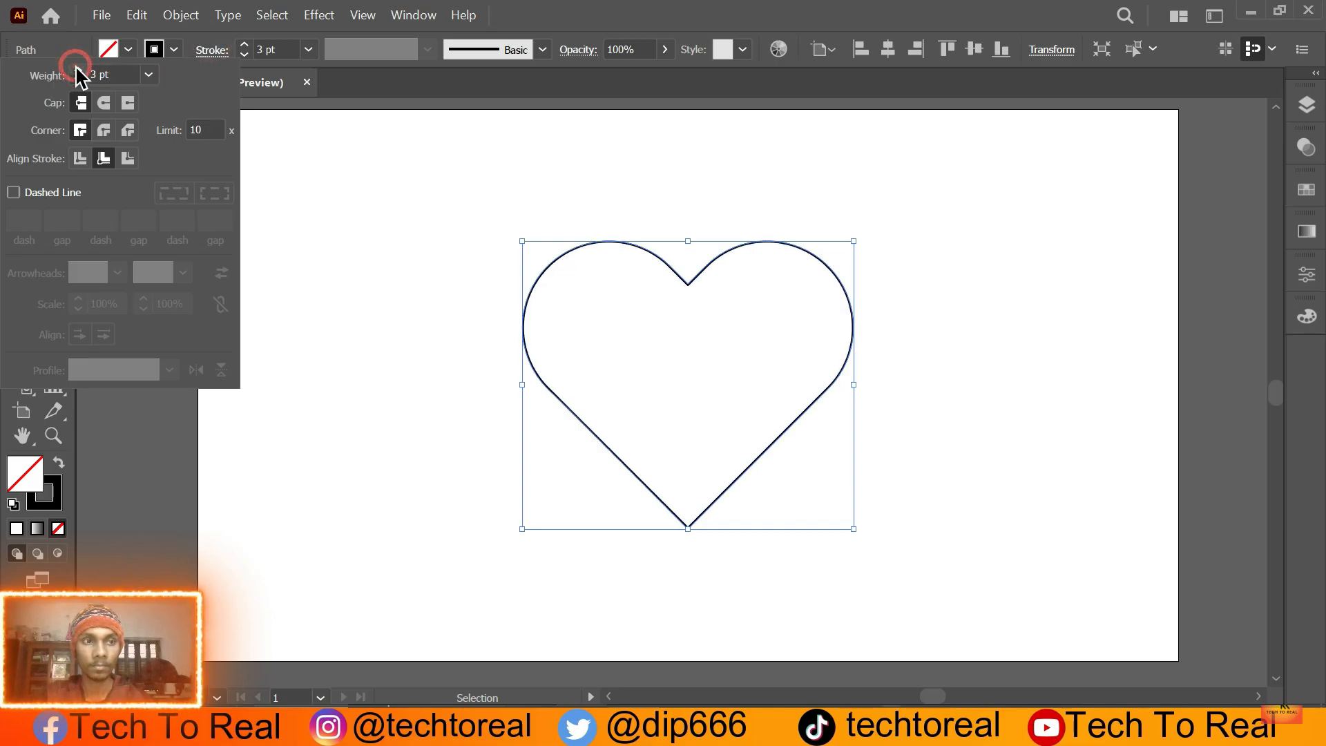
left_click(76, 69)
left_click(105, 103)
left_click(77, 69)
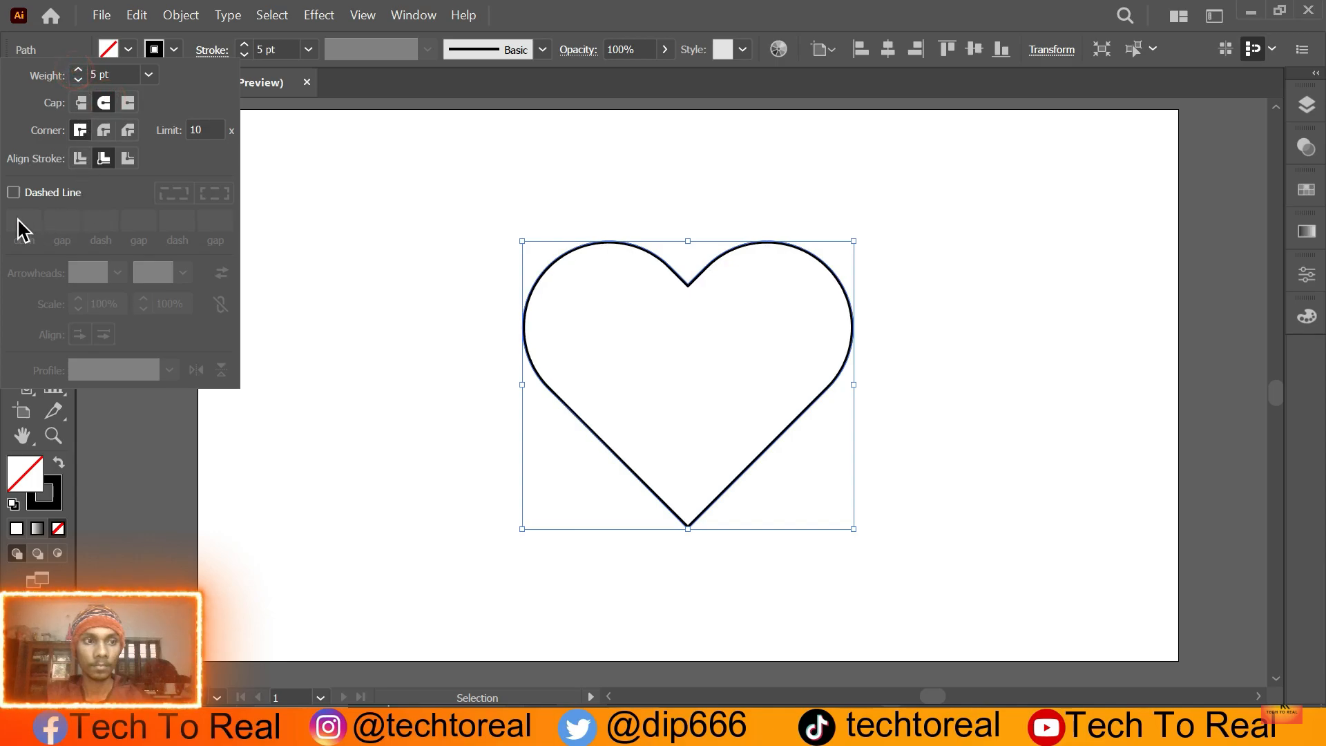
Turn on a dashed line for the heart's stroke and set the dash length to 1 pt.
left_click(13, 193)
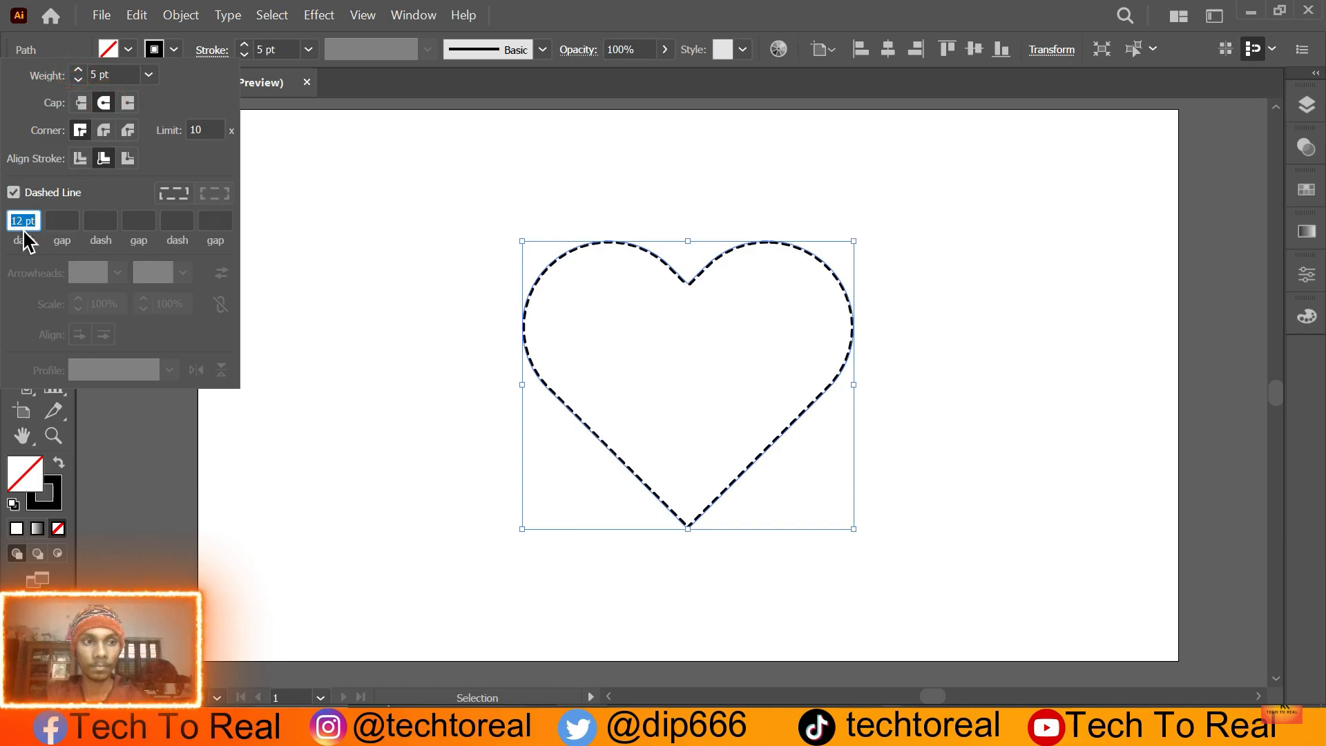
scroll(29, 222, "down", 6)
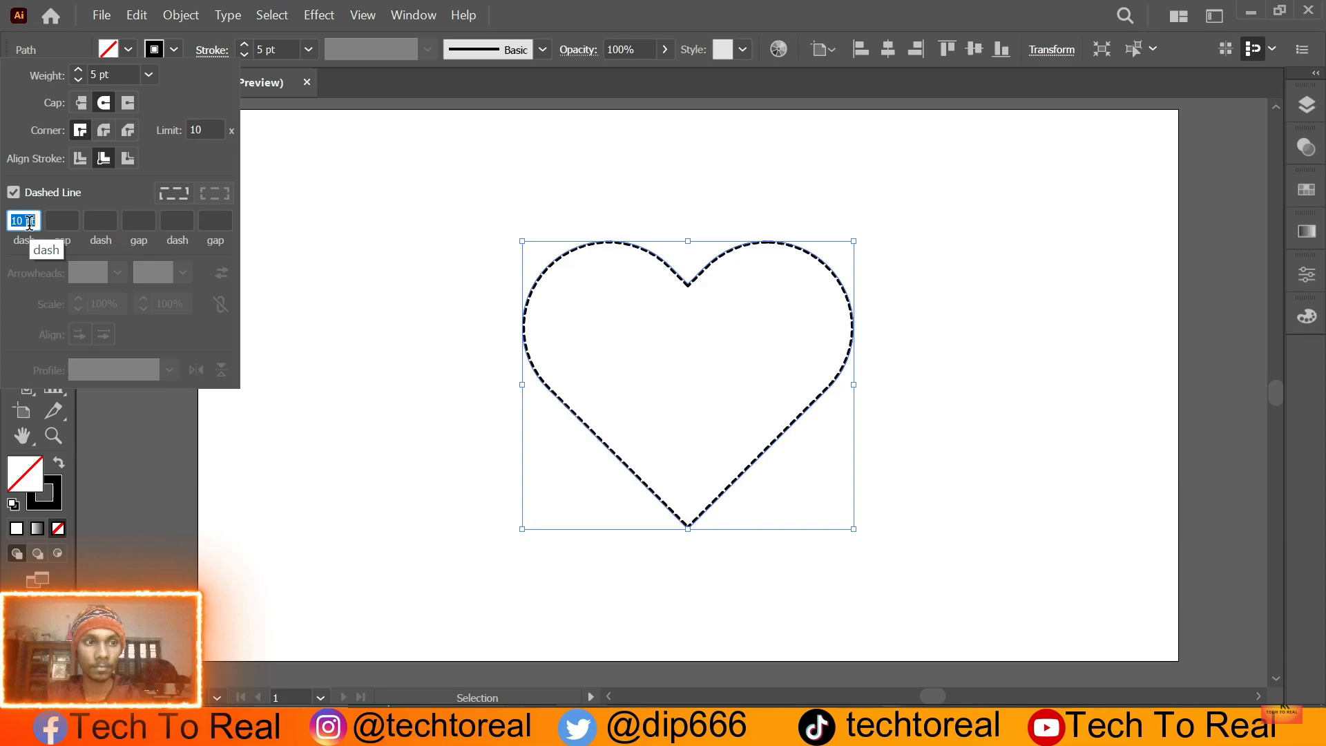
scroll(29, 223, "down", 1)
left_click(53, 220)
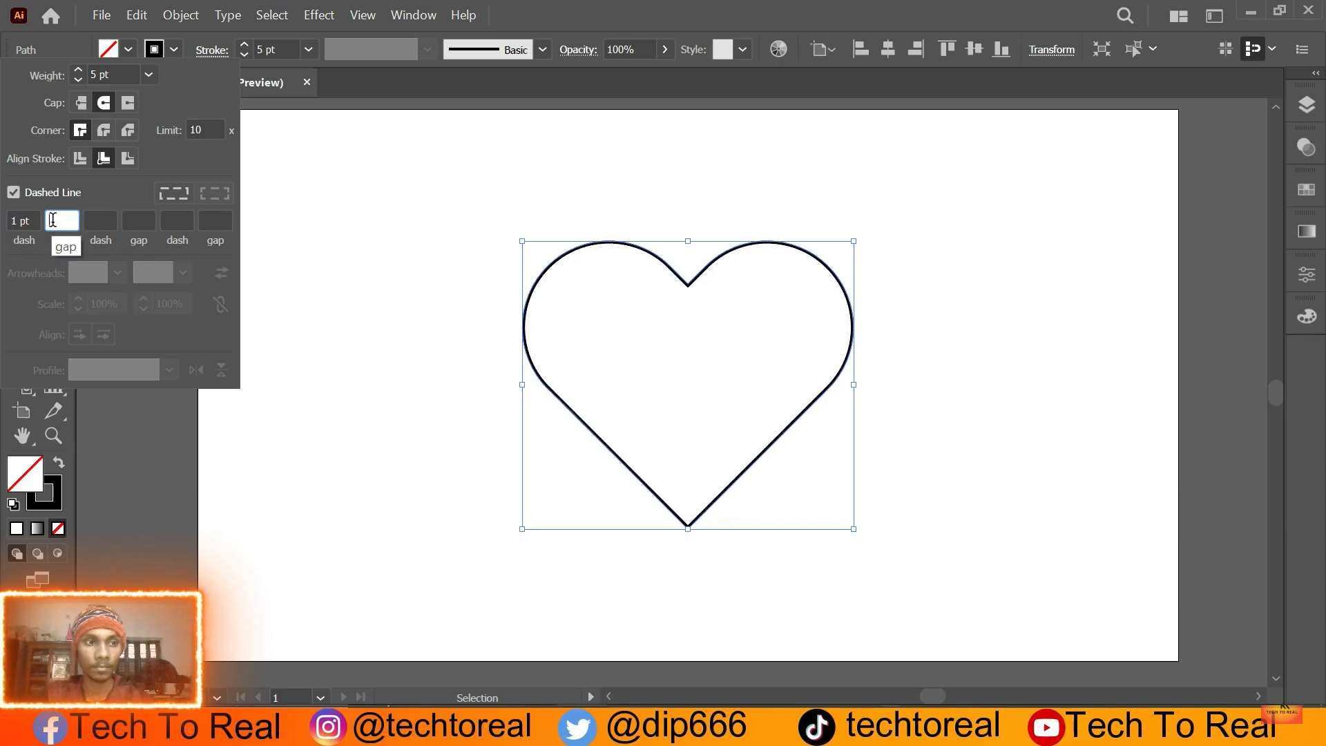
Turn the heart's outline into separate dots with a 10 pt stroke weight and a 17 pt gap.
scroll(53, 220, "up", 10)
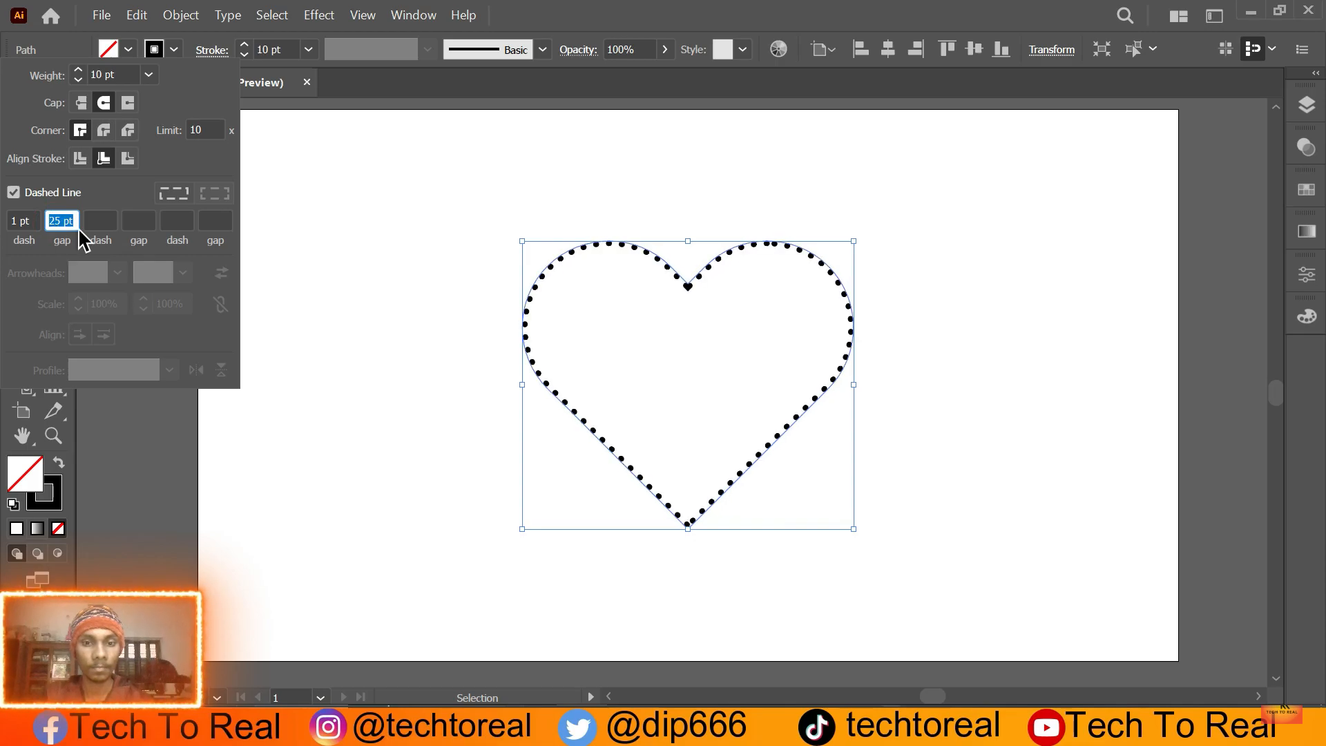
scroll(78, 232, "down", 4)
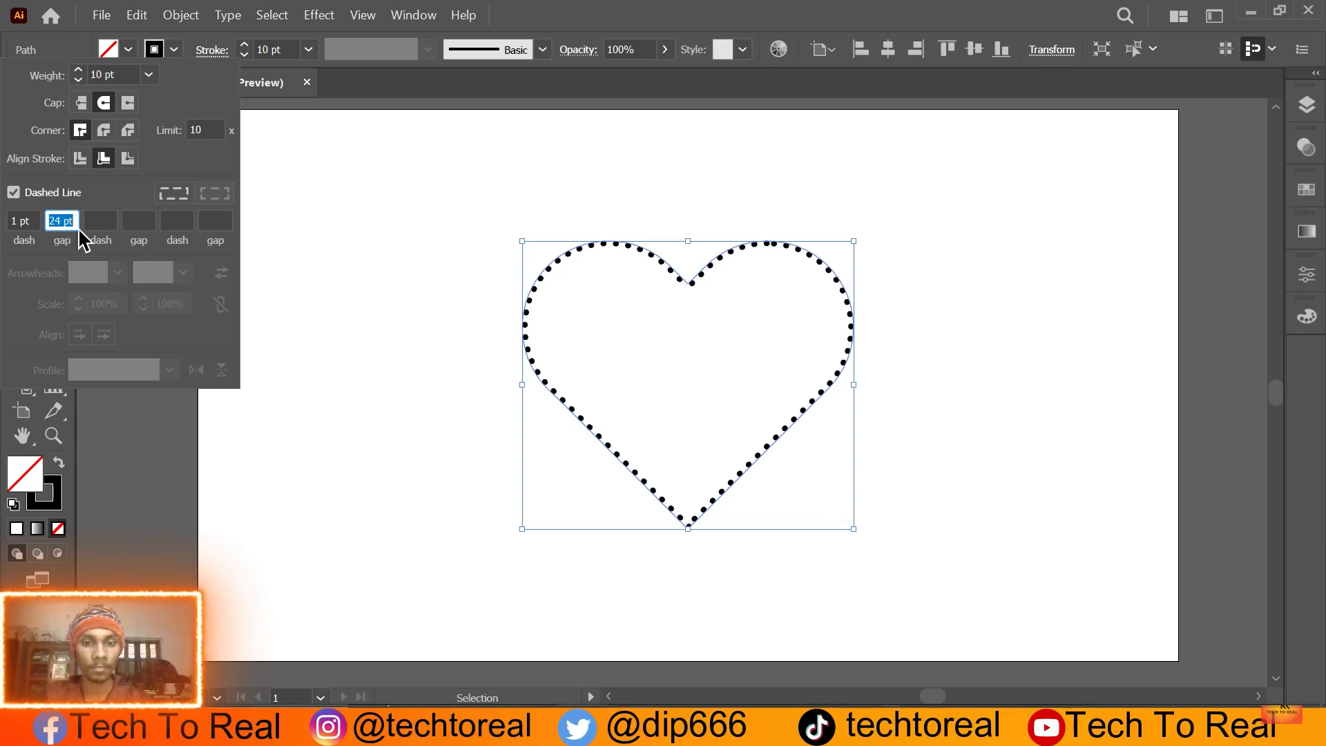
scroll(78, 232, "down", 5)
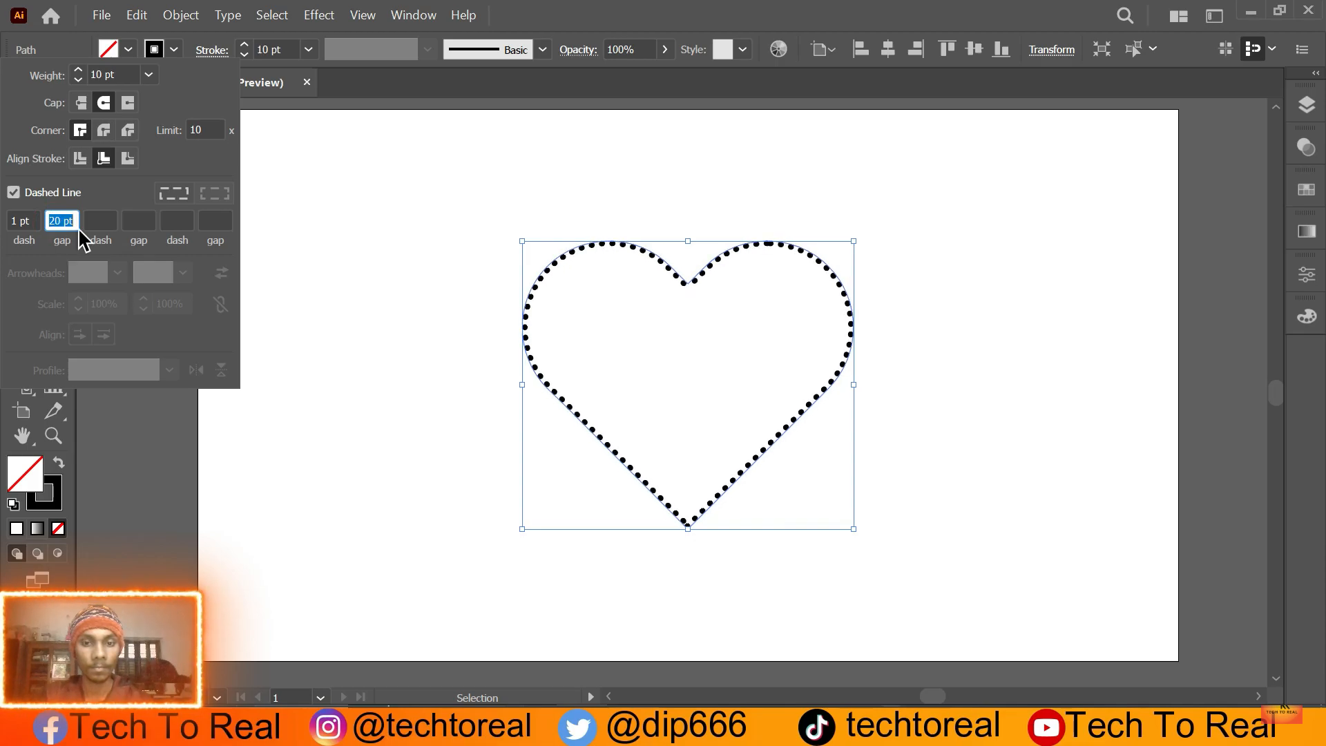
scroll(78, 232, "up", 4)
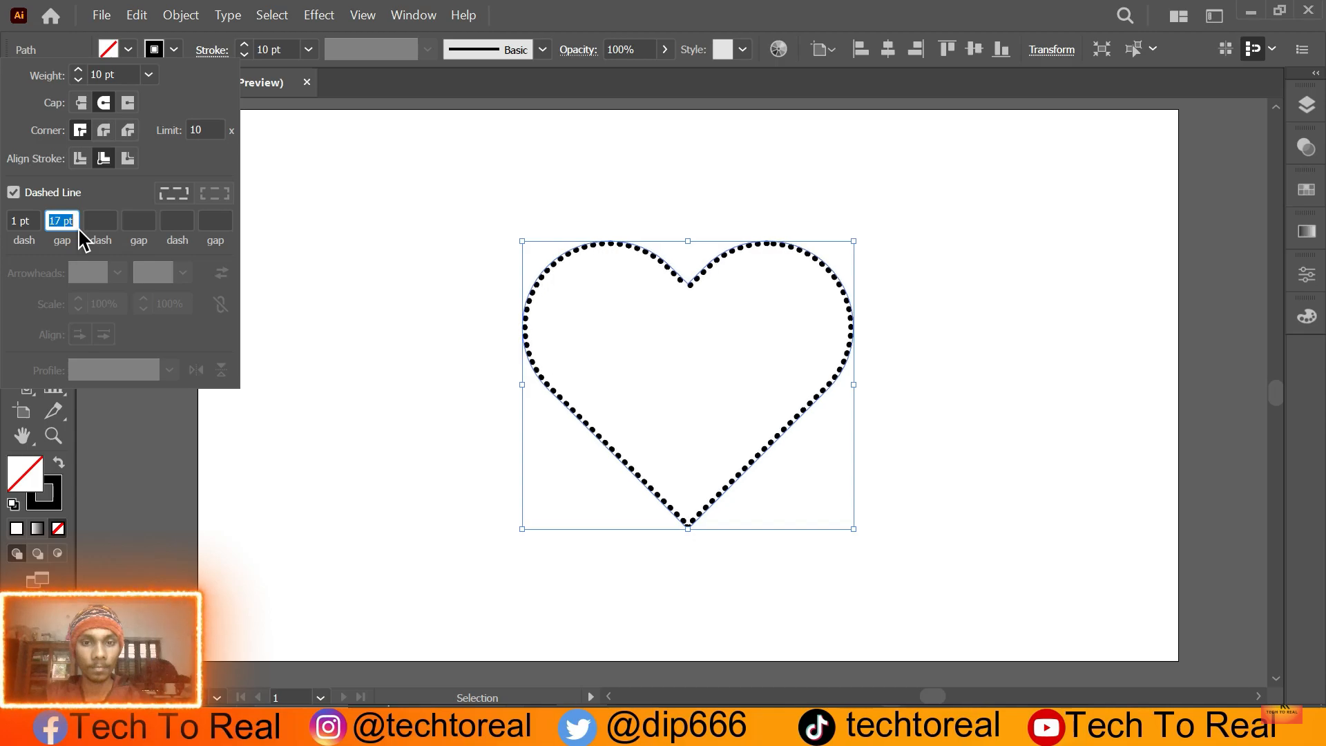
left_click(321, 296)
left_click(318, 292)
Undo the last stroke change on the heart.
left_click_drag(387, 204, 794, 487)
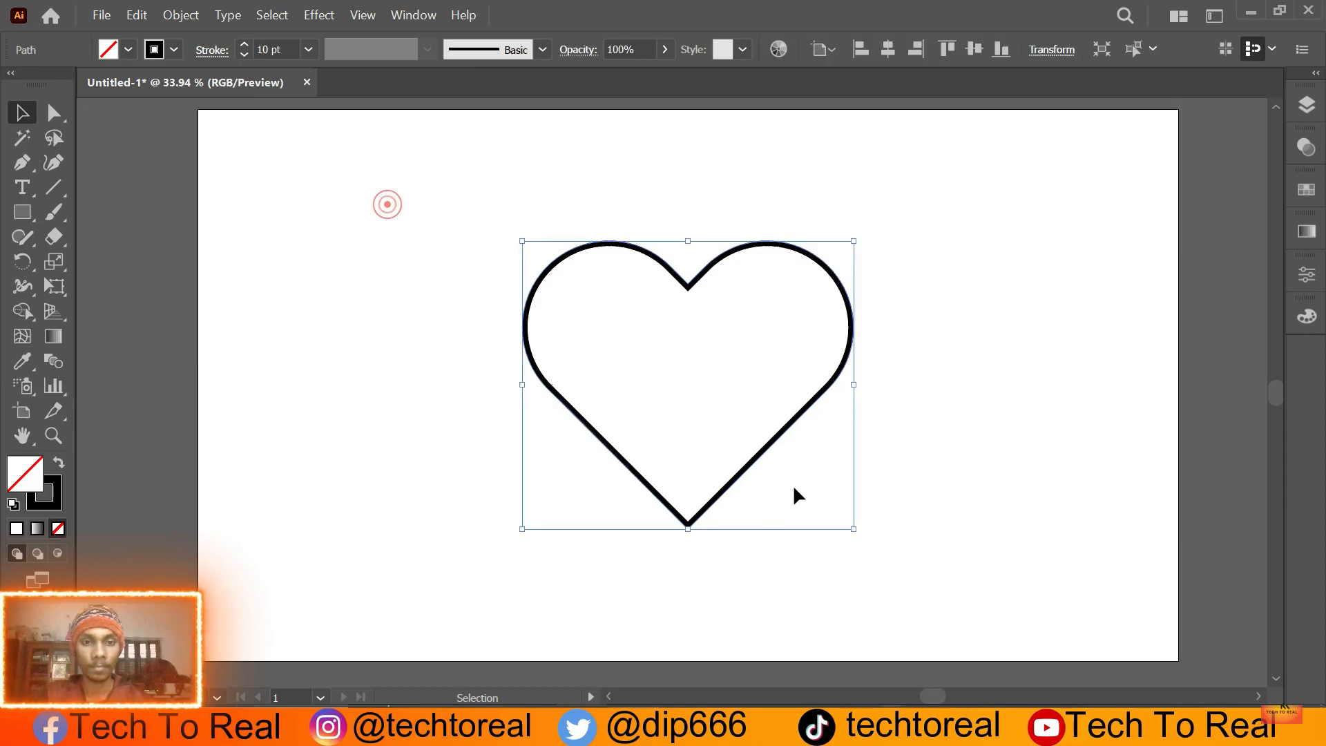
left_click(137, 14)
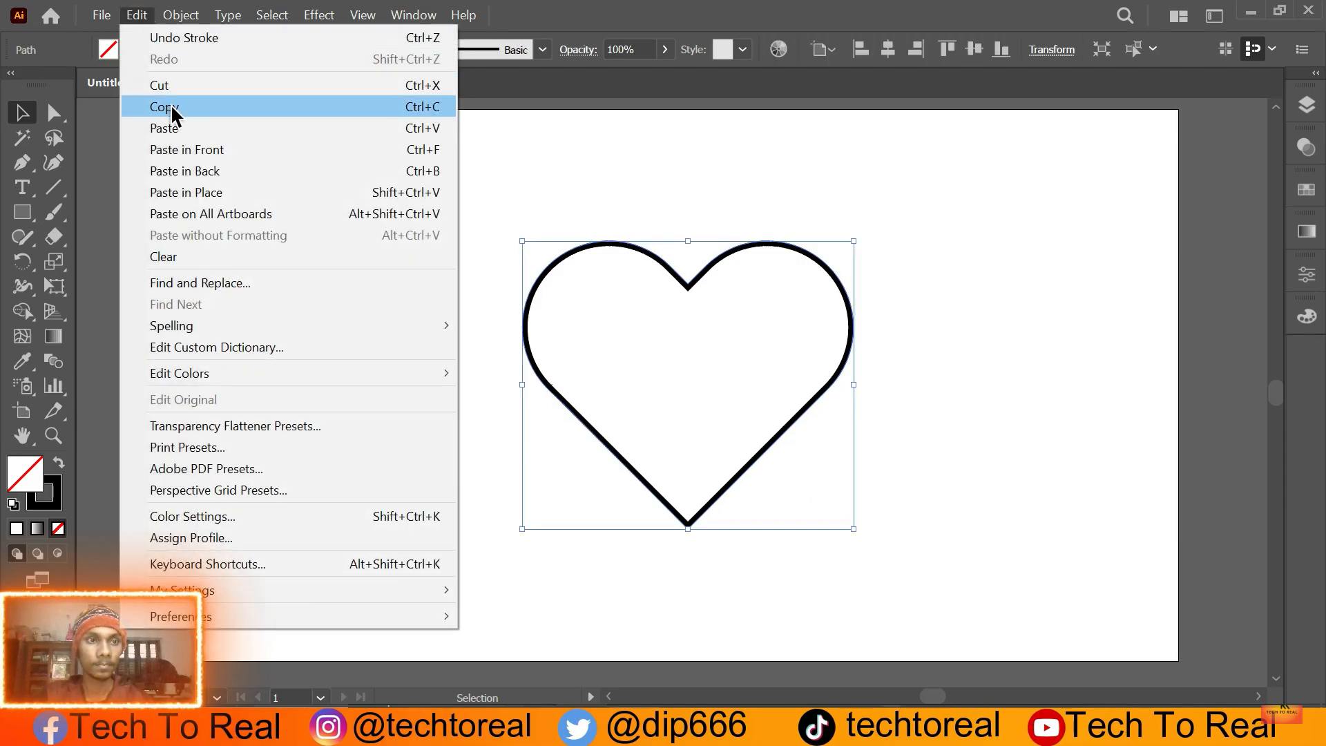
left_click(228, 38)
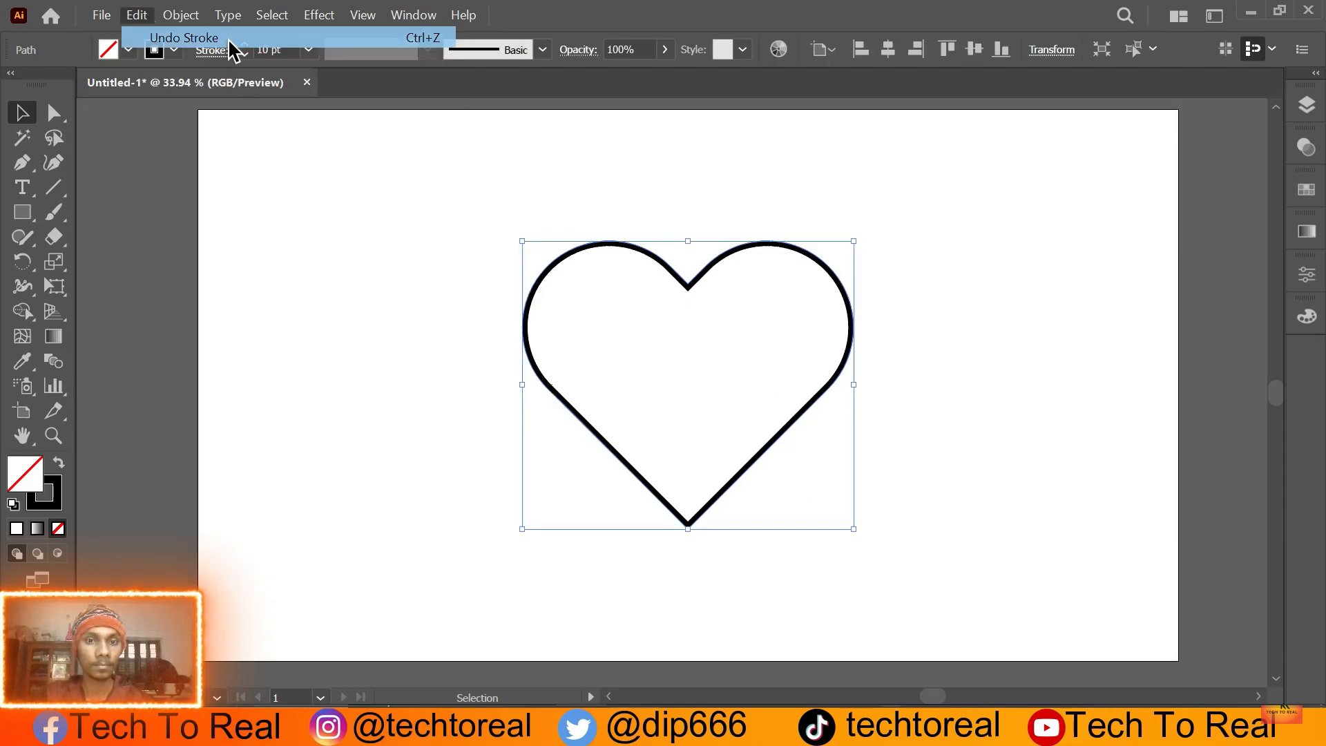
Expand the appearance of the dotted heart so its outline becomes filled shapes.
left_click(408, 314)
left_click_drag(504, 228, 552, 311)
left_click(199, 18)
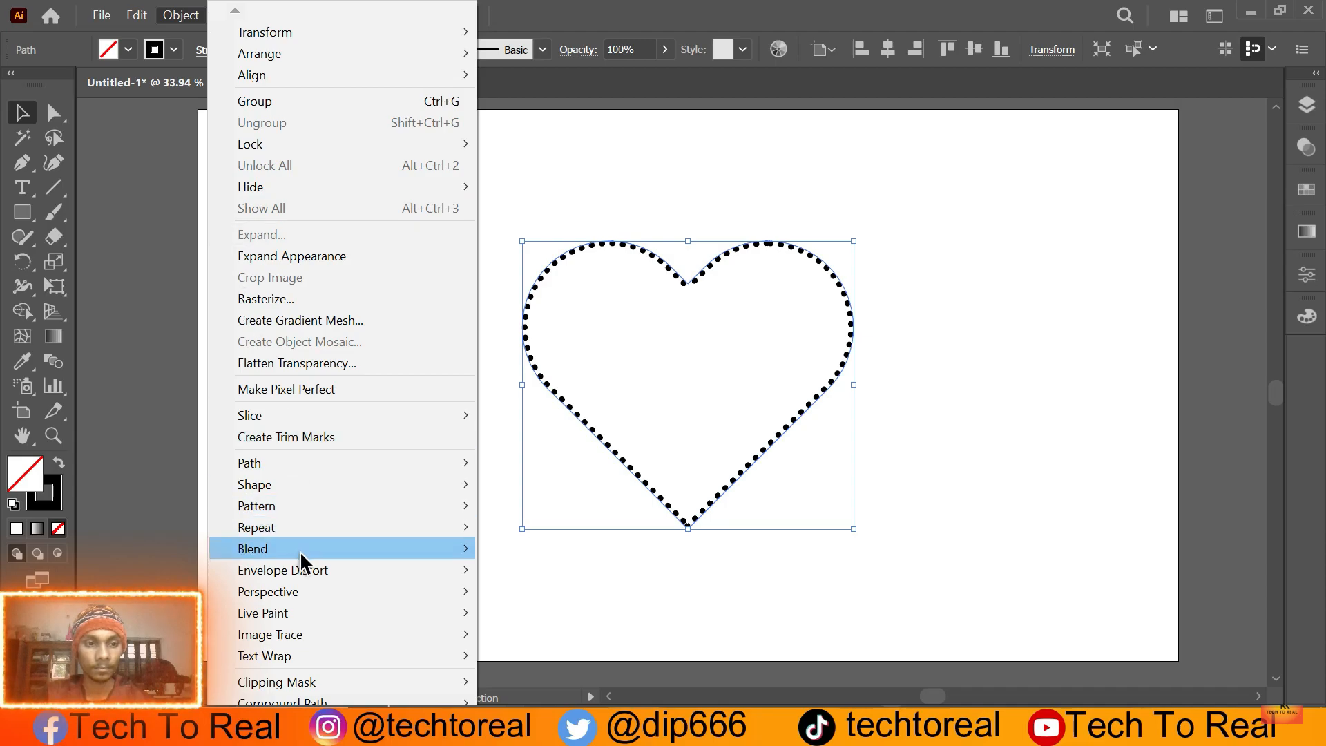
left_click(315, 260)
left_click(314, 260)
Copy the expanded dotted heart and paste the duplicate in front of the original.
left_click_drag(459, 233, 763, 542)
left_click(142, 20)
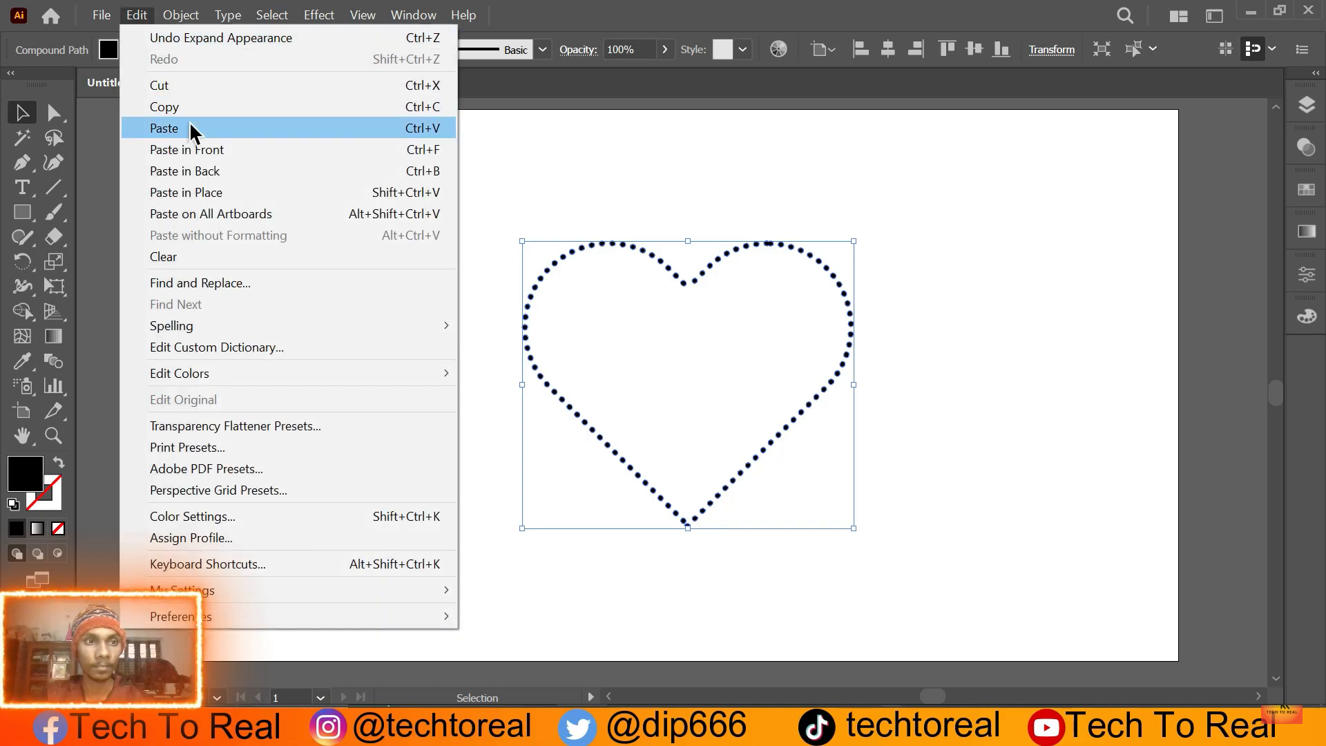
left_click(189, 110)
left_click(138, 17)
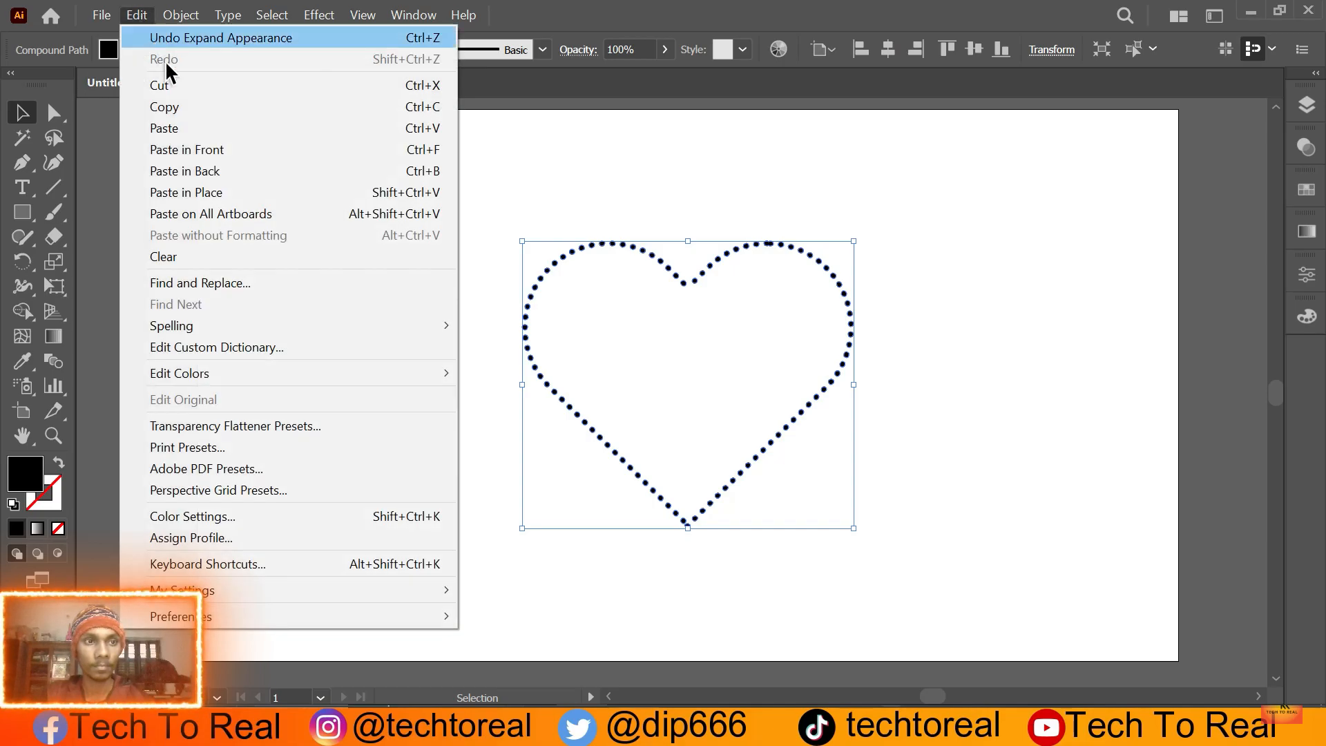
left_click(210, 149)
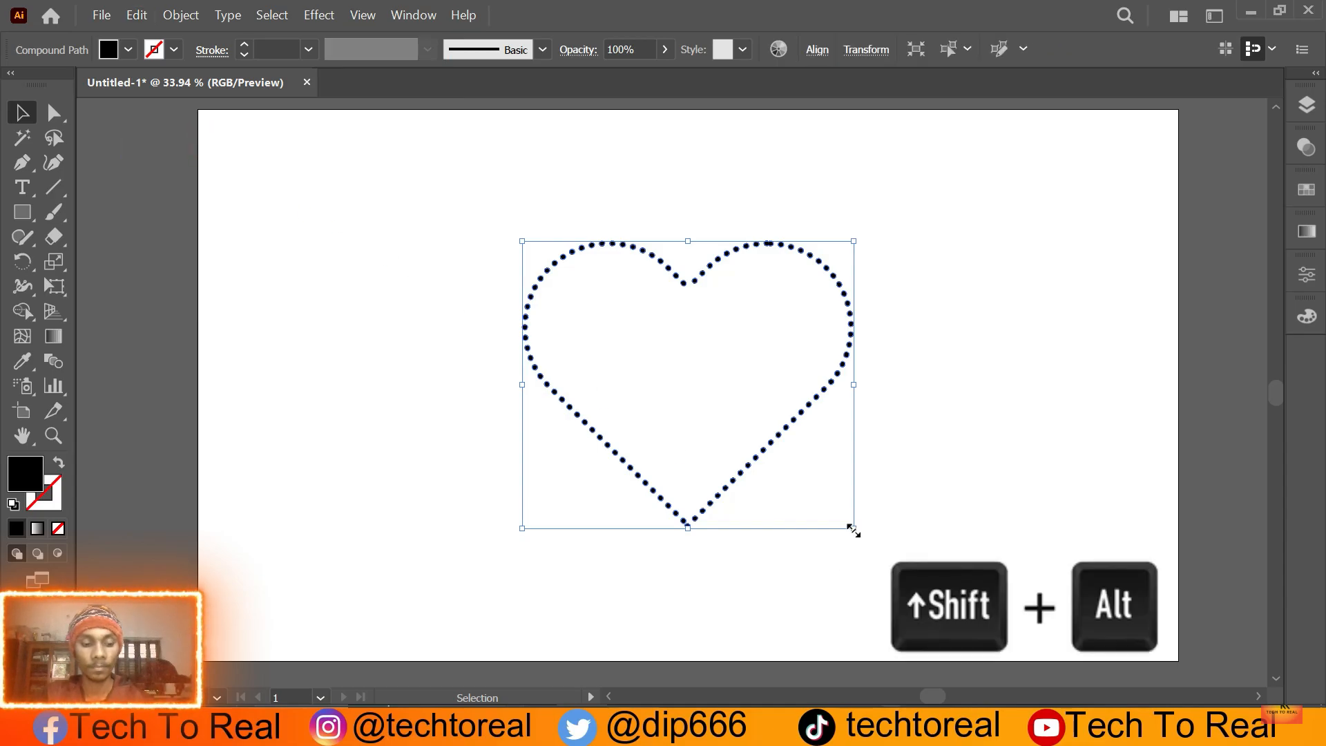
Scale the front heart proportionally about its centre down to a tiny heart in the middle of the original.
left_click_drag(853, 530, 696, 389)
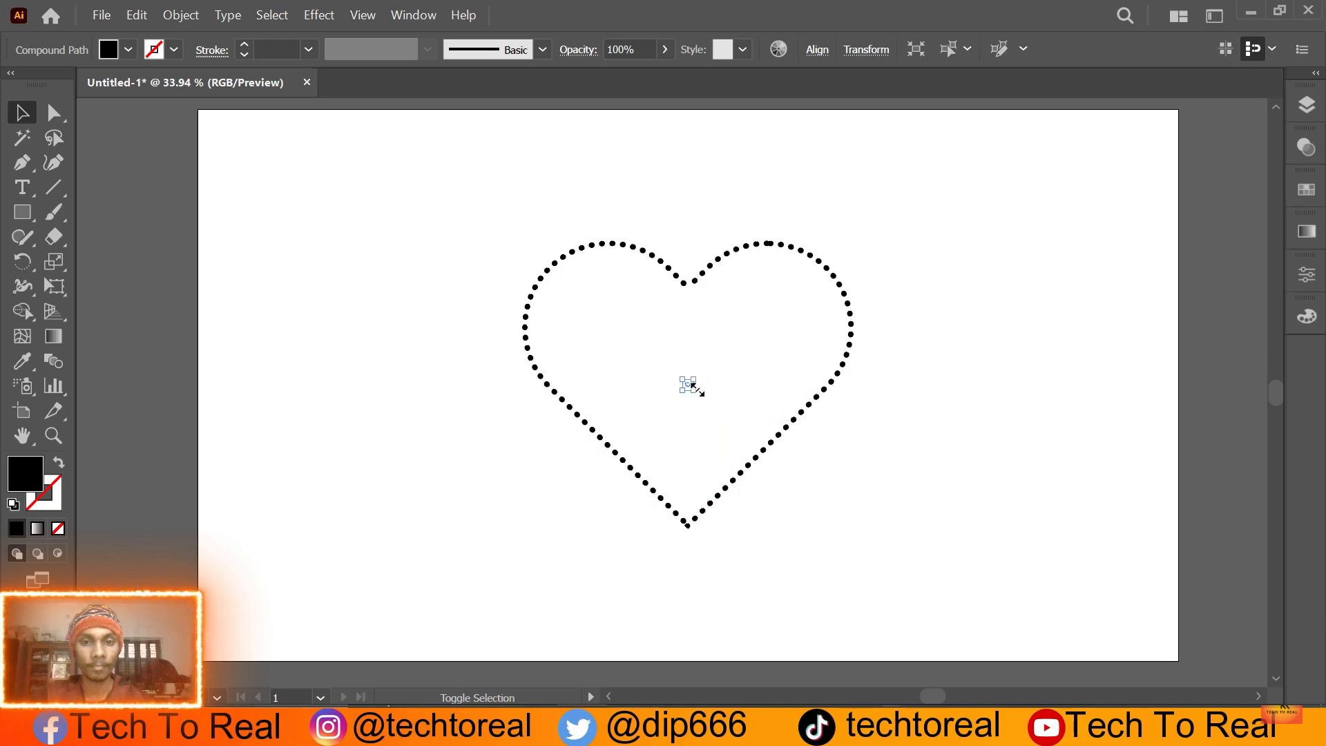
scroll(696, 388, "up", 5)
scroll(695, 392, "up", 2)
scroll(695, 392, "down", 6)
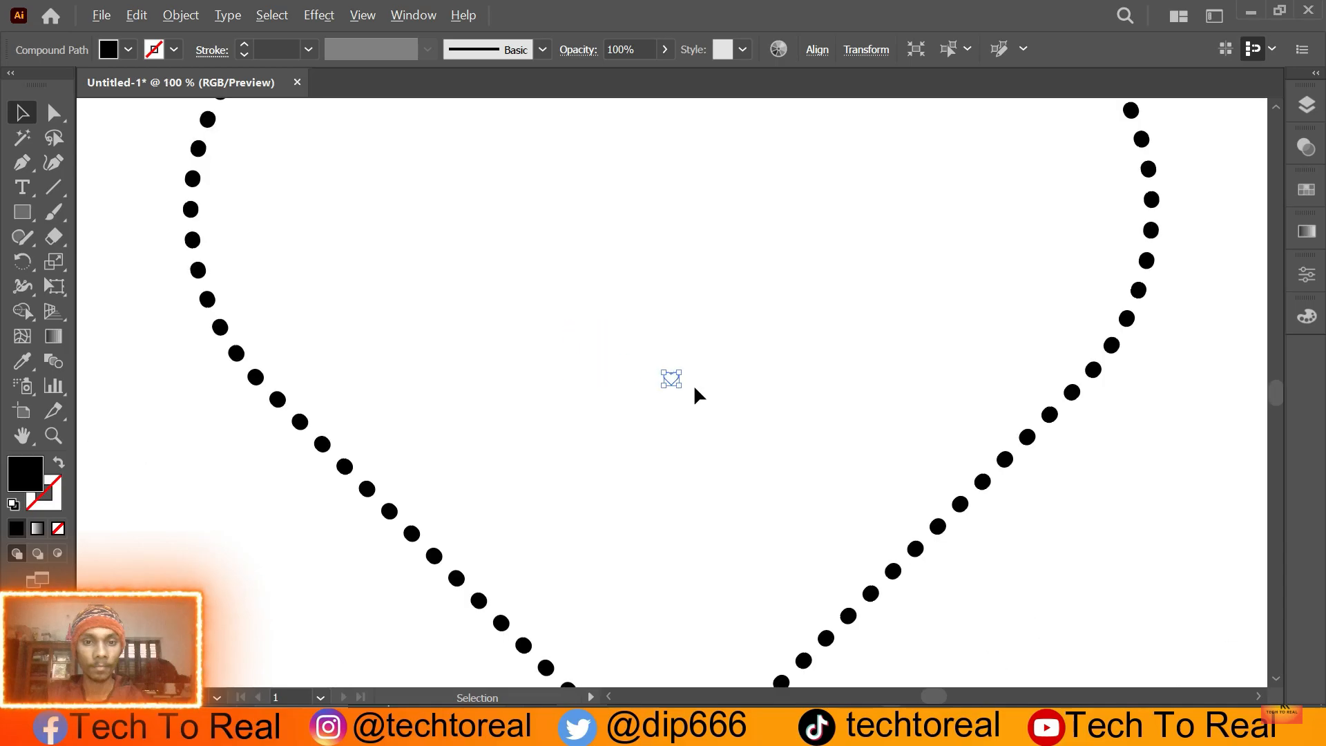
left_click(494, 408)
Make a blend between the large dotted heart and the tiny heart at its centre.
left_click_drag(480, 198, 888, 554)
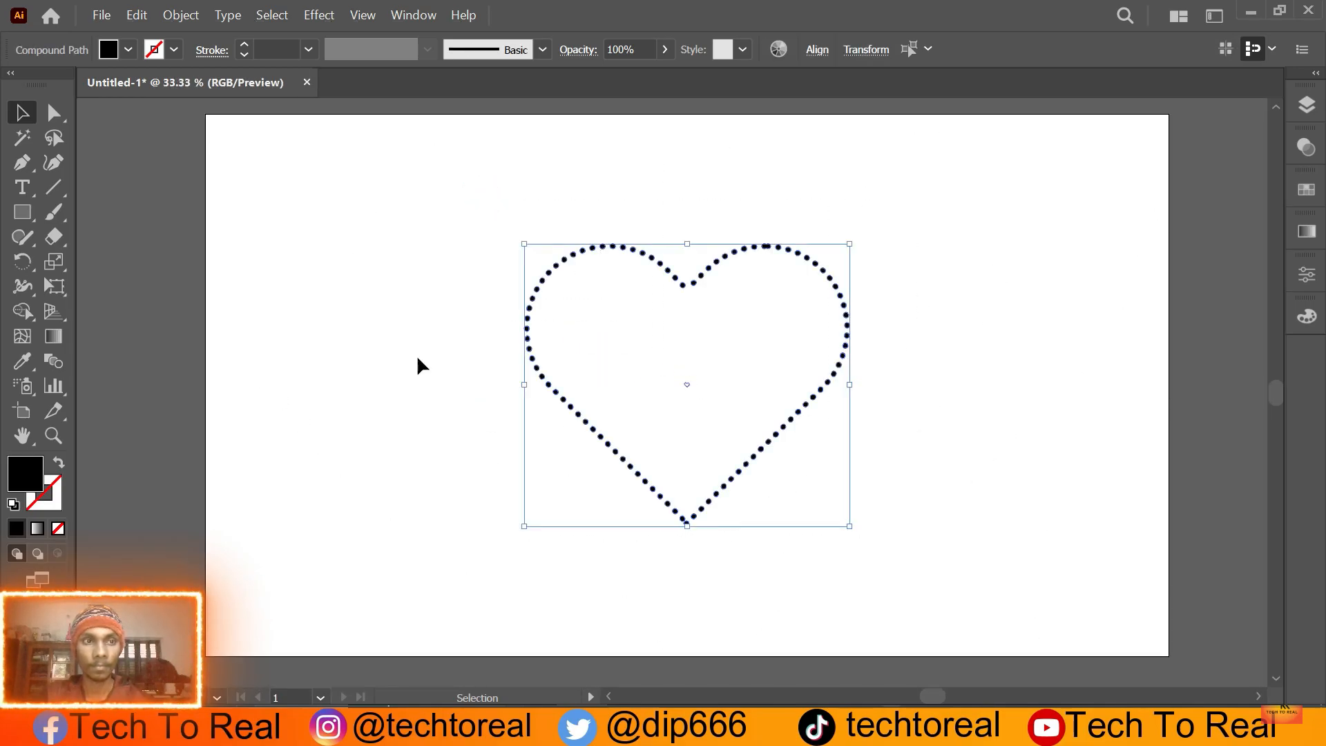
left_click(181, 15)
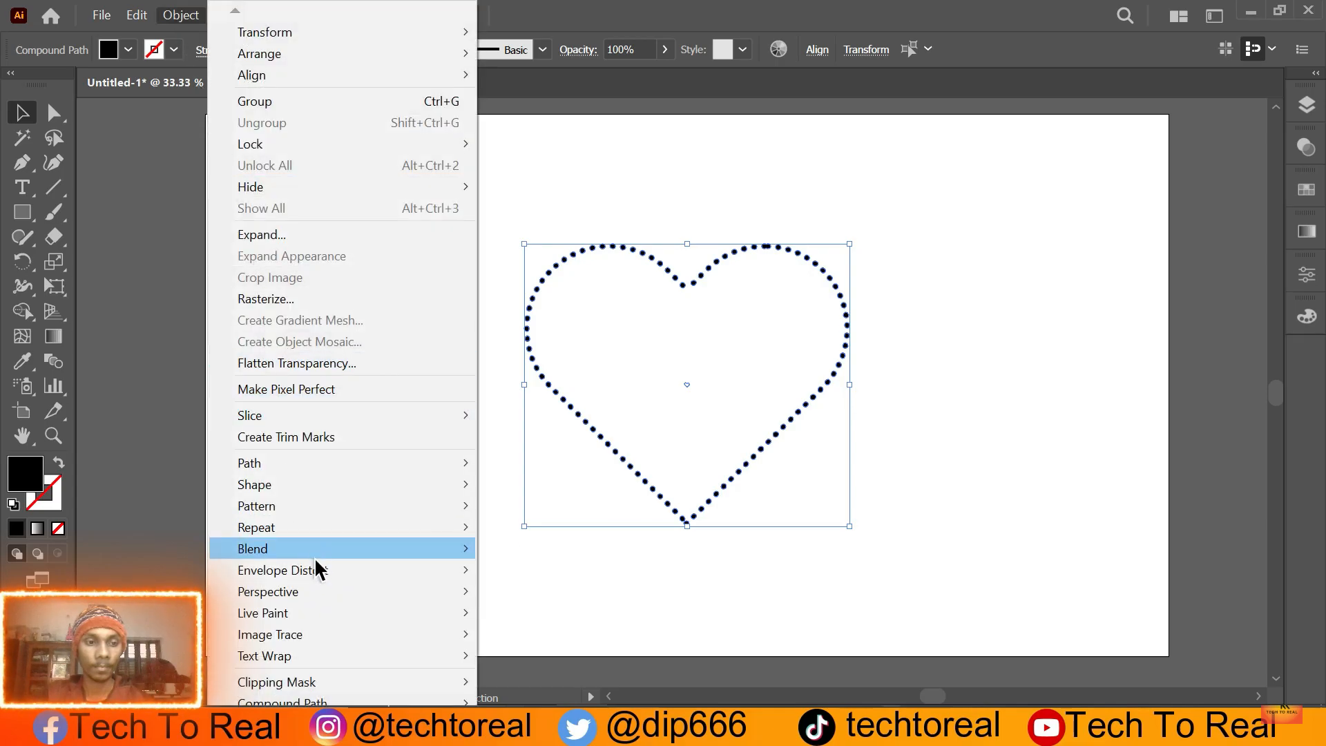
mouse_move(315, 557)
left_click(562, 552)
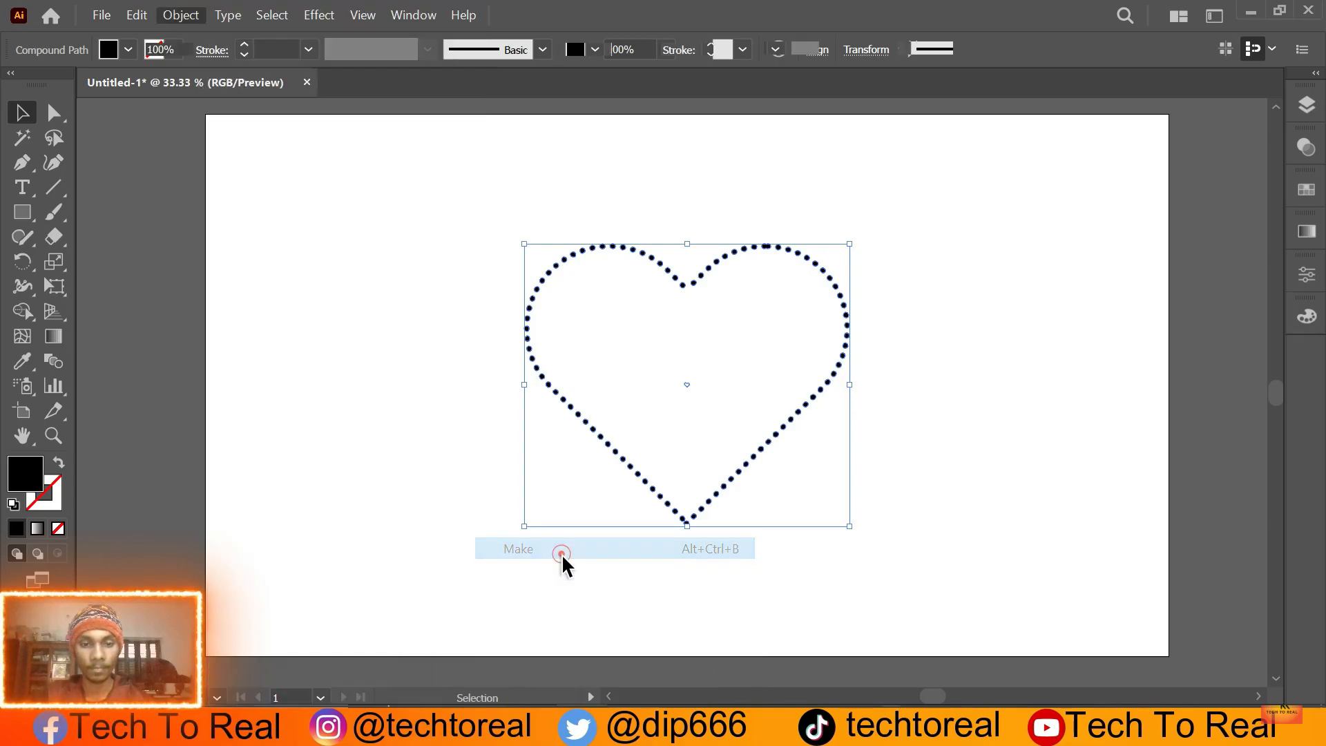
Set the blend spacing to Specified Steps with a step count high enough to fill the heart with radiating lines.
left_click(177, 25)
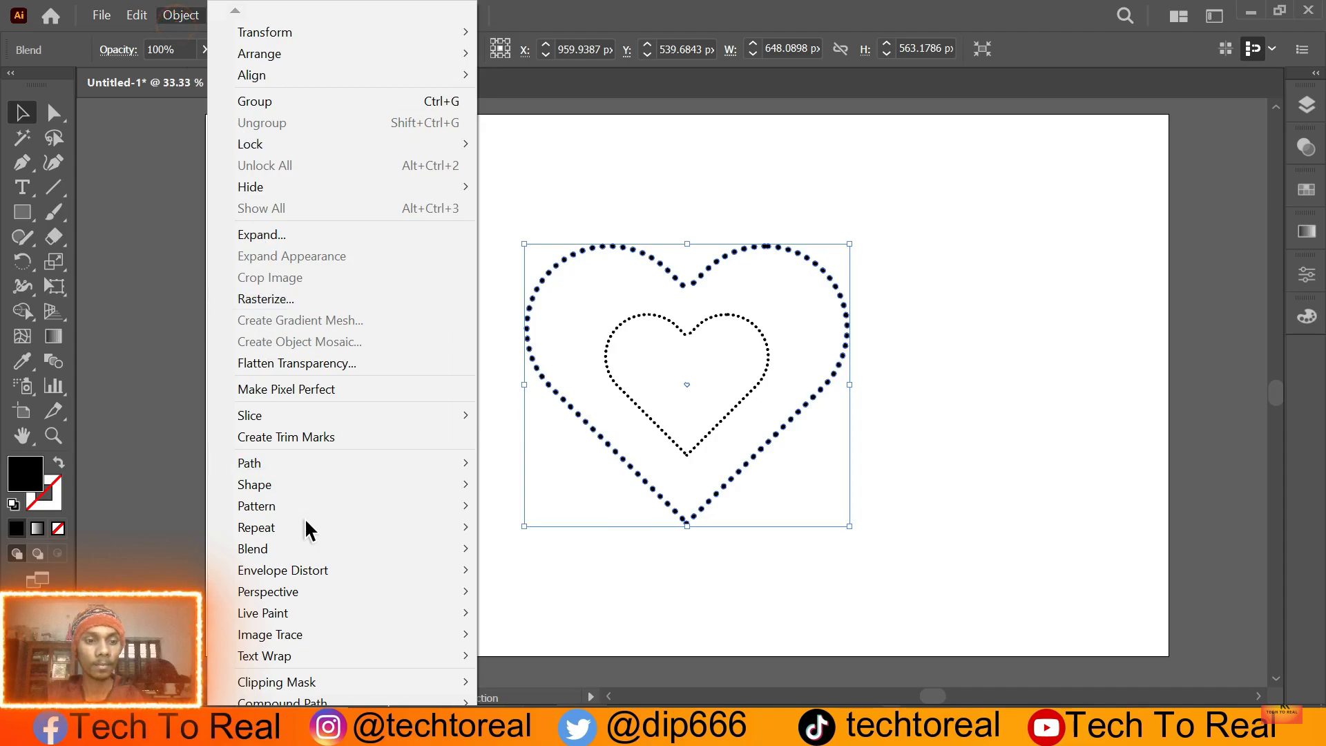
mouse_move(333, 547)
left_click(649, 600)
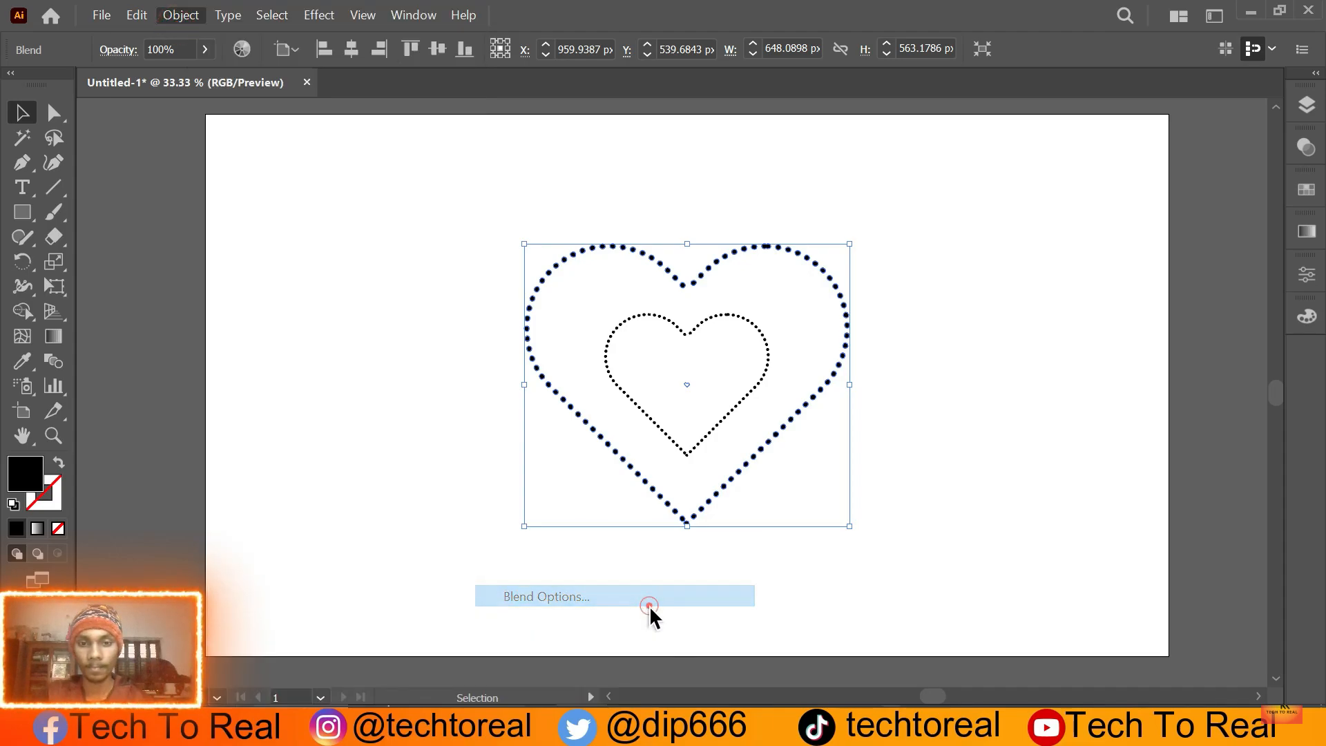
left_click_drag(341, 238, 1051, 195)
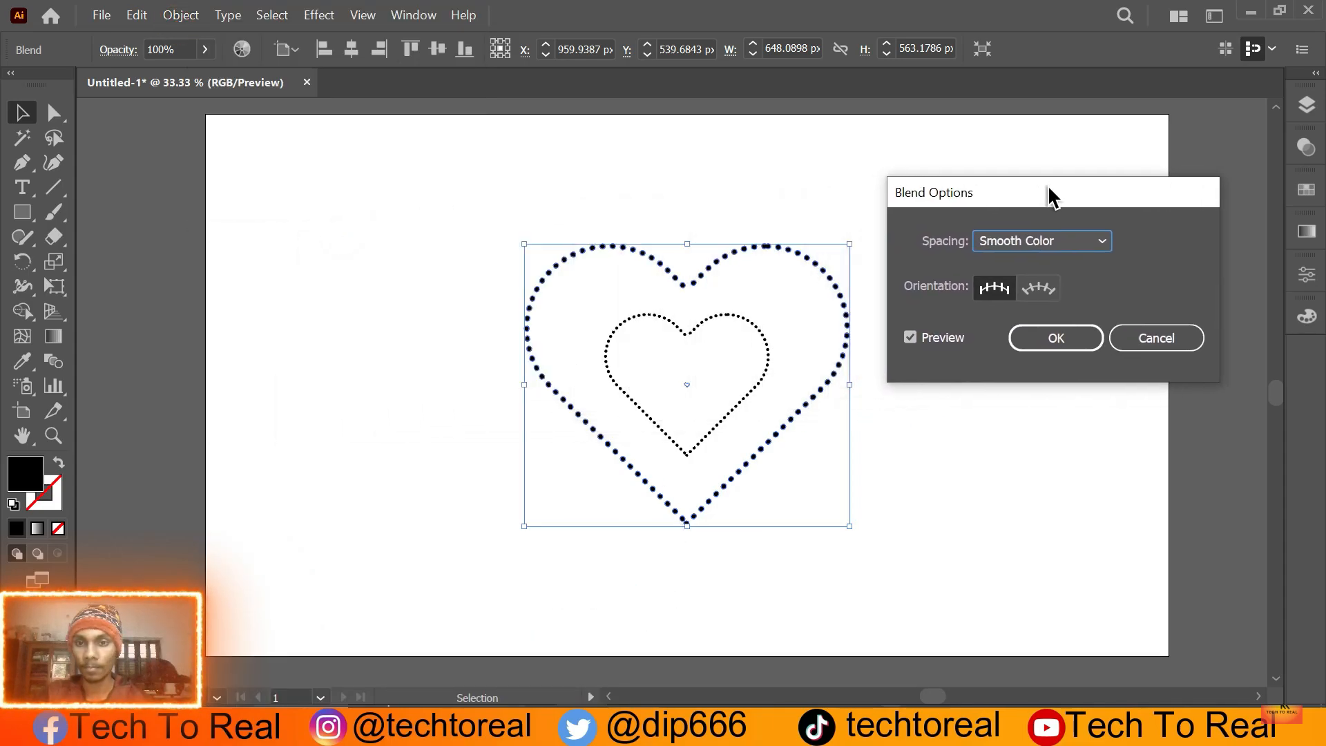
left_click(1046, 240)
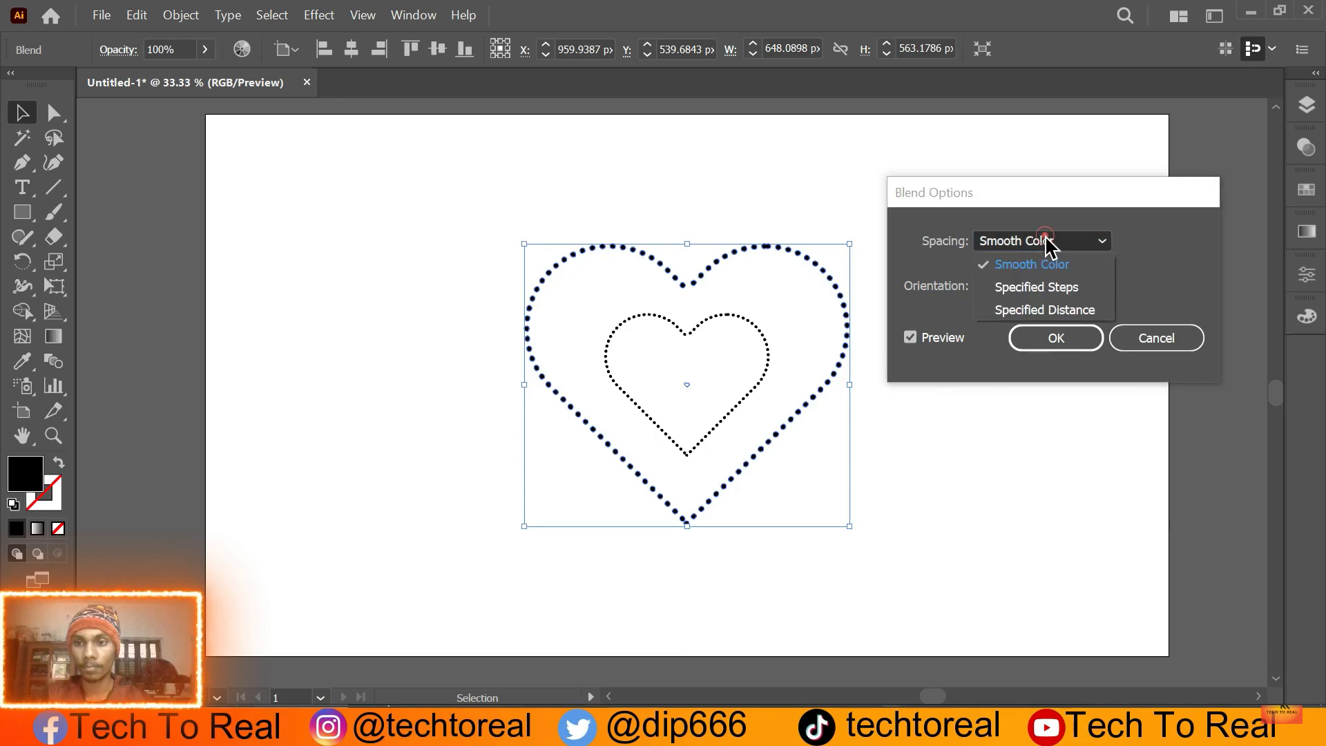
left_click(1021, 287)
left_click_drag(1112, 253, 1105, 257)
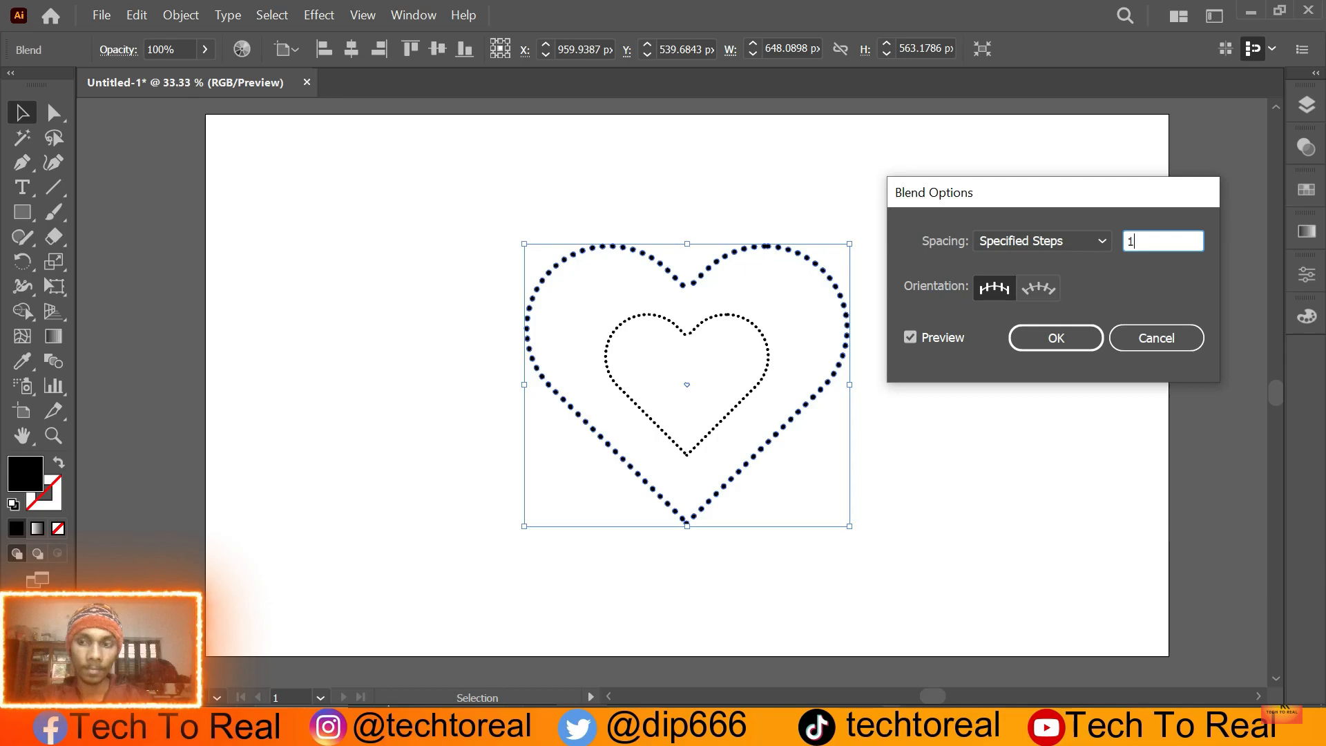
left_click(1059, 337)
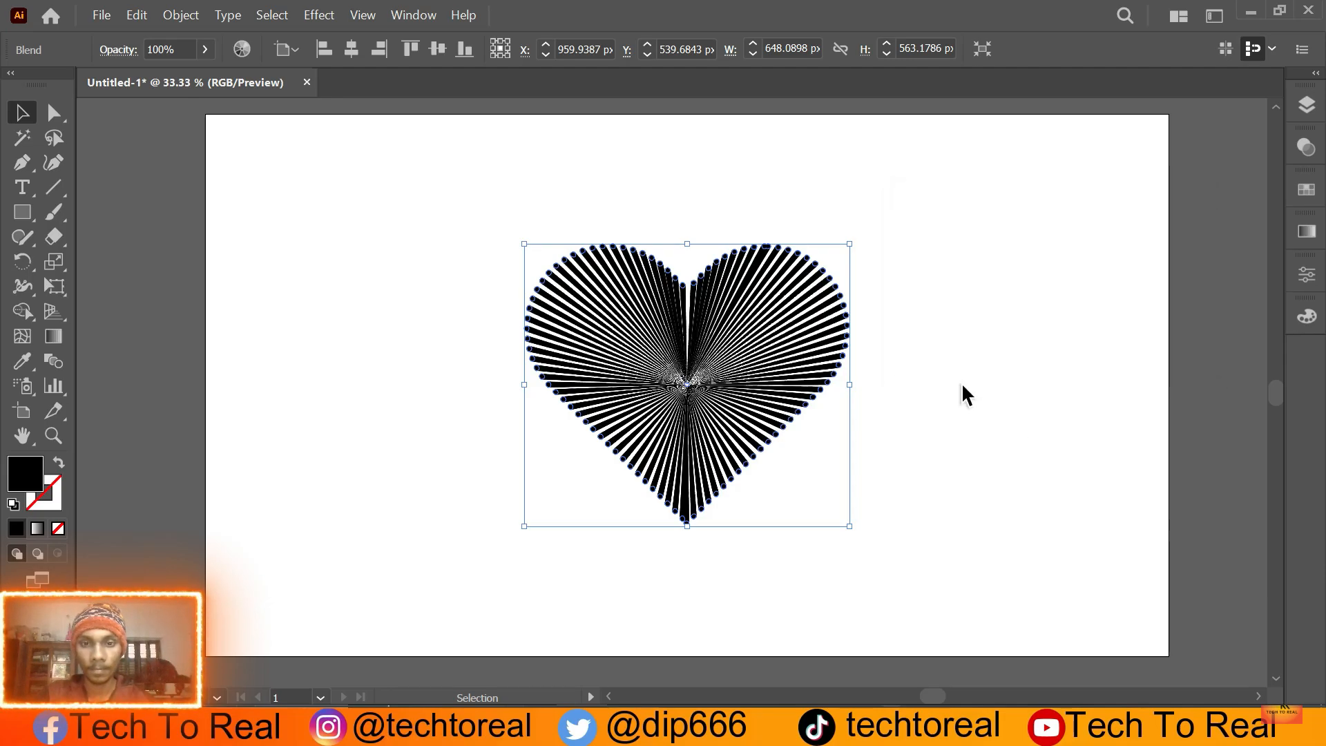
Change the blended heart's fill colour to bright red and deselect it.
left_click(961, 382)
left_click(758, 360)
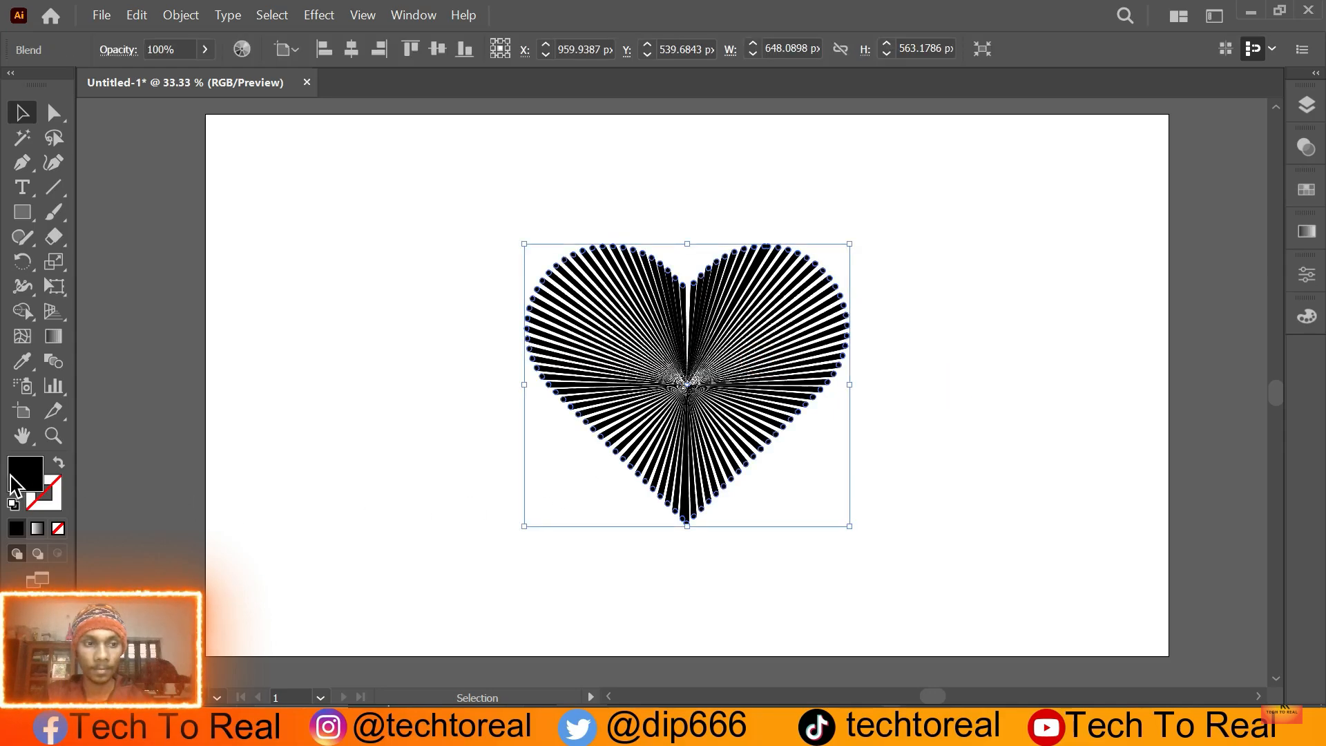
double_click(25, 473)
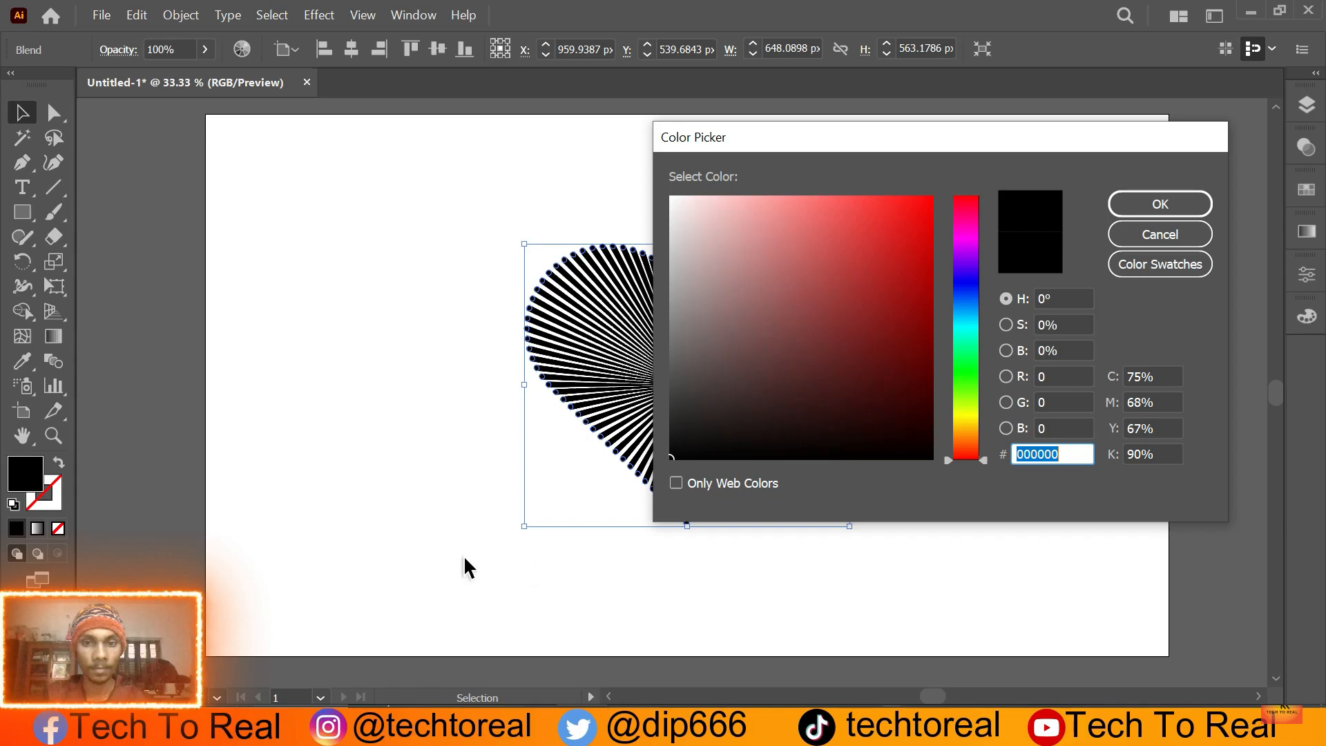
left_click(919, 207)
left_click(1193, 204)
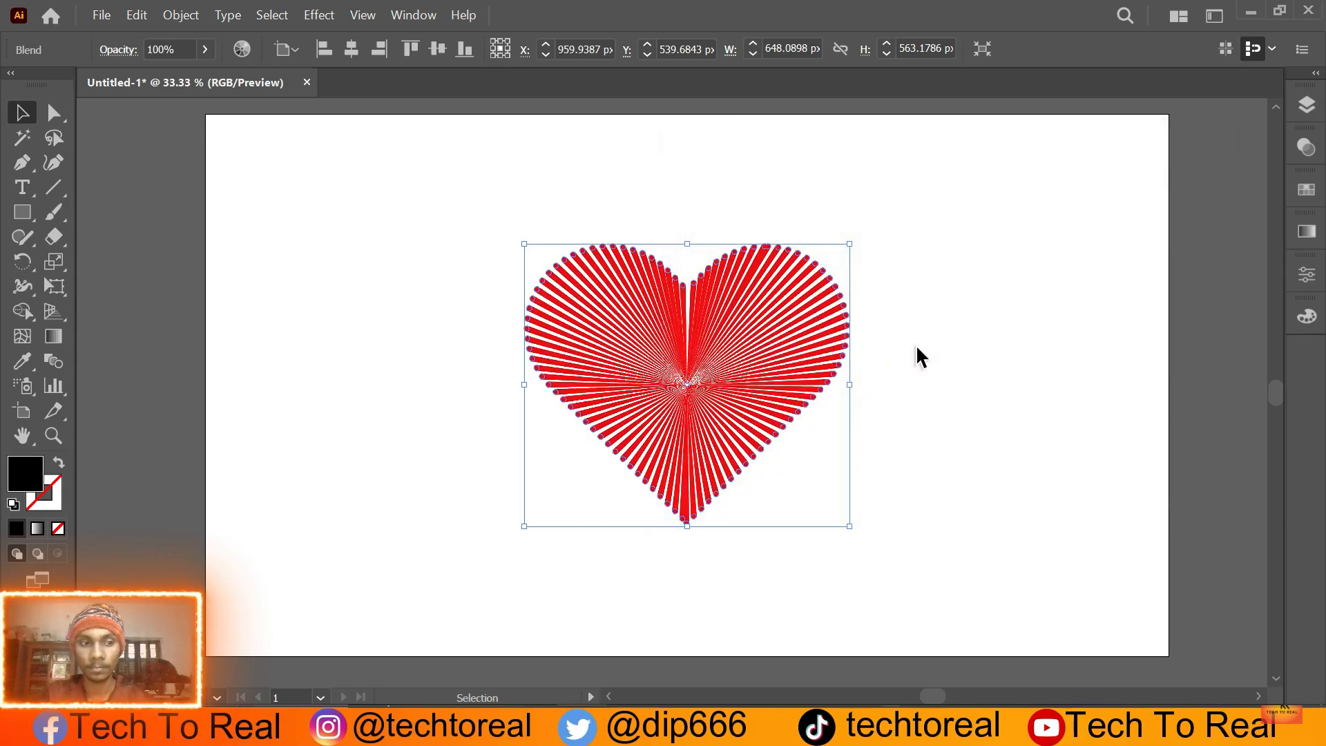
left_click(914, 341)
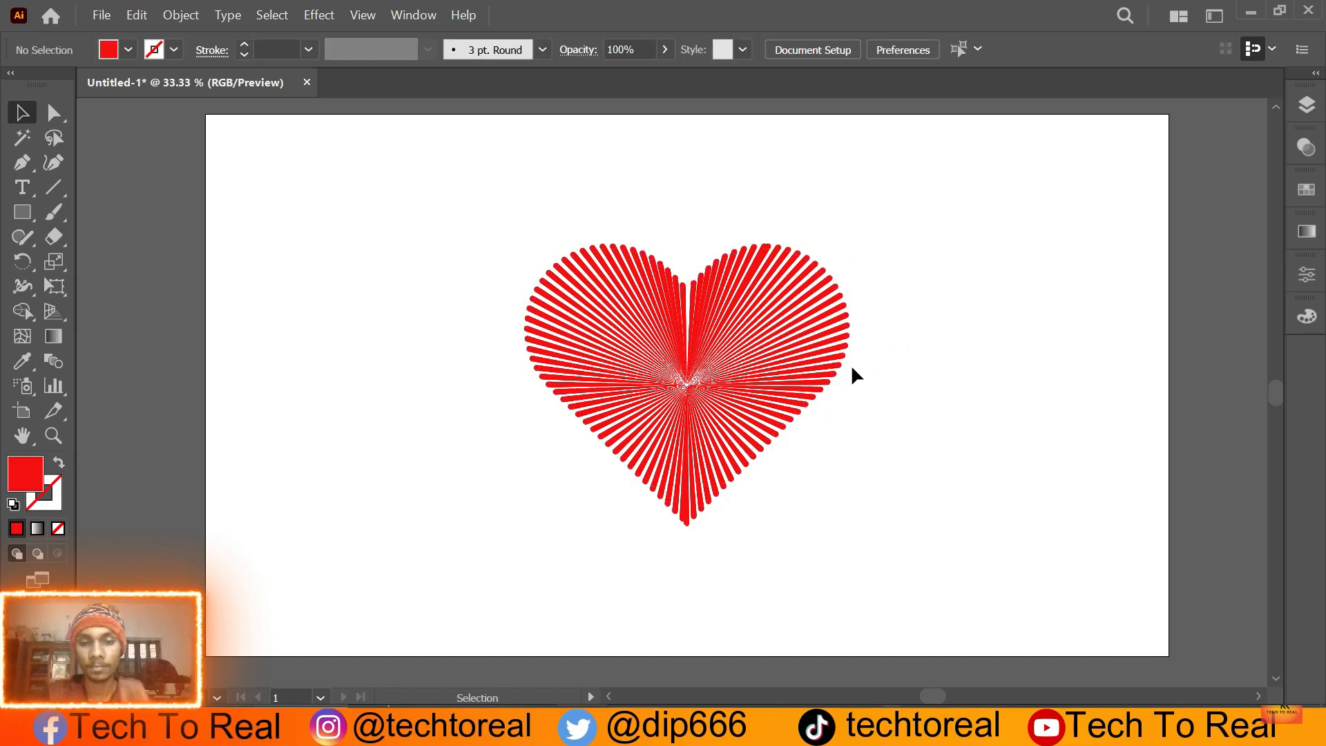
left_click(1029, 361)
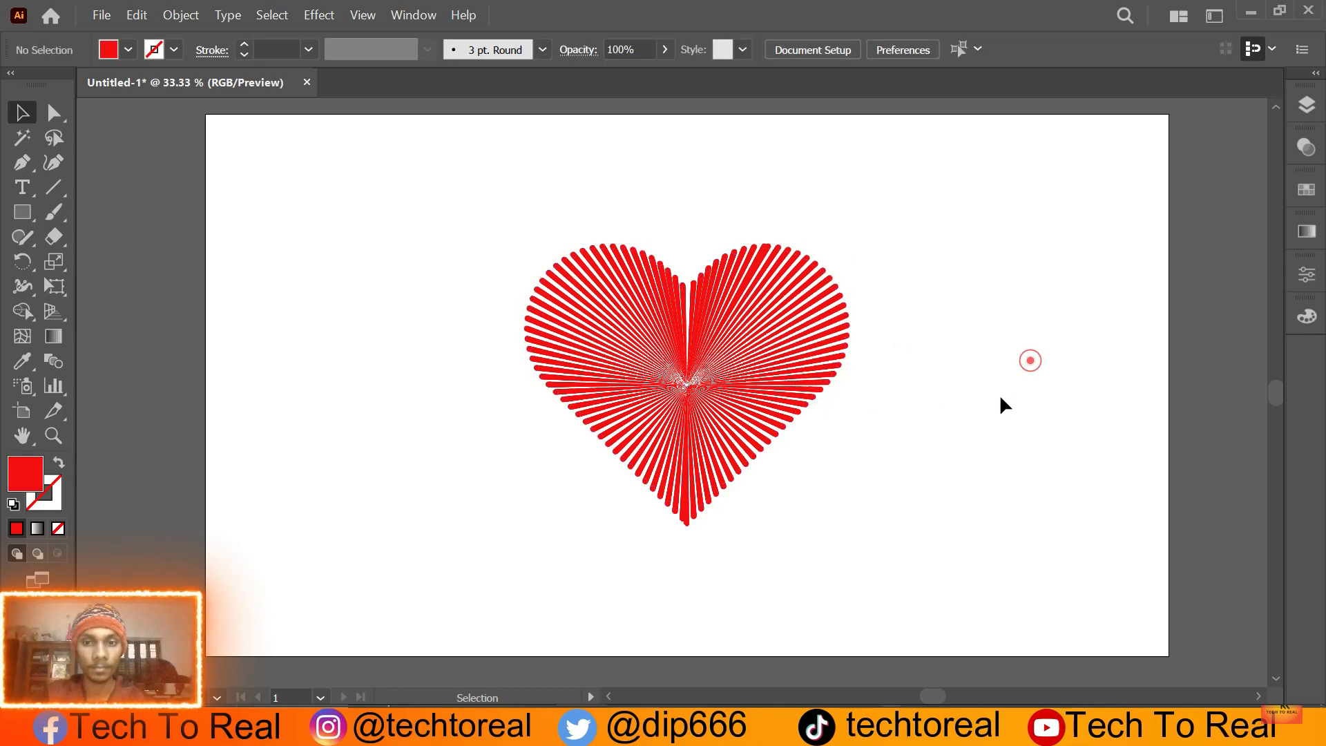
Create a rectangle 1920 px wide and 1080 px high with the Rectangle tool.
right_click(29, 221)
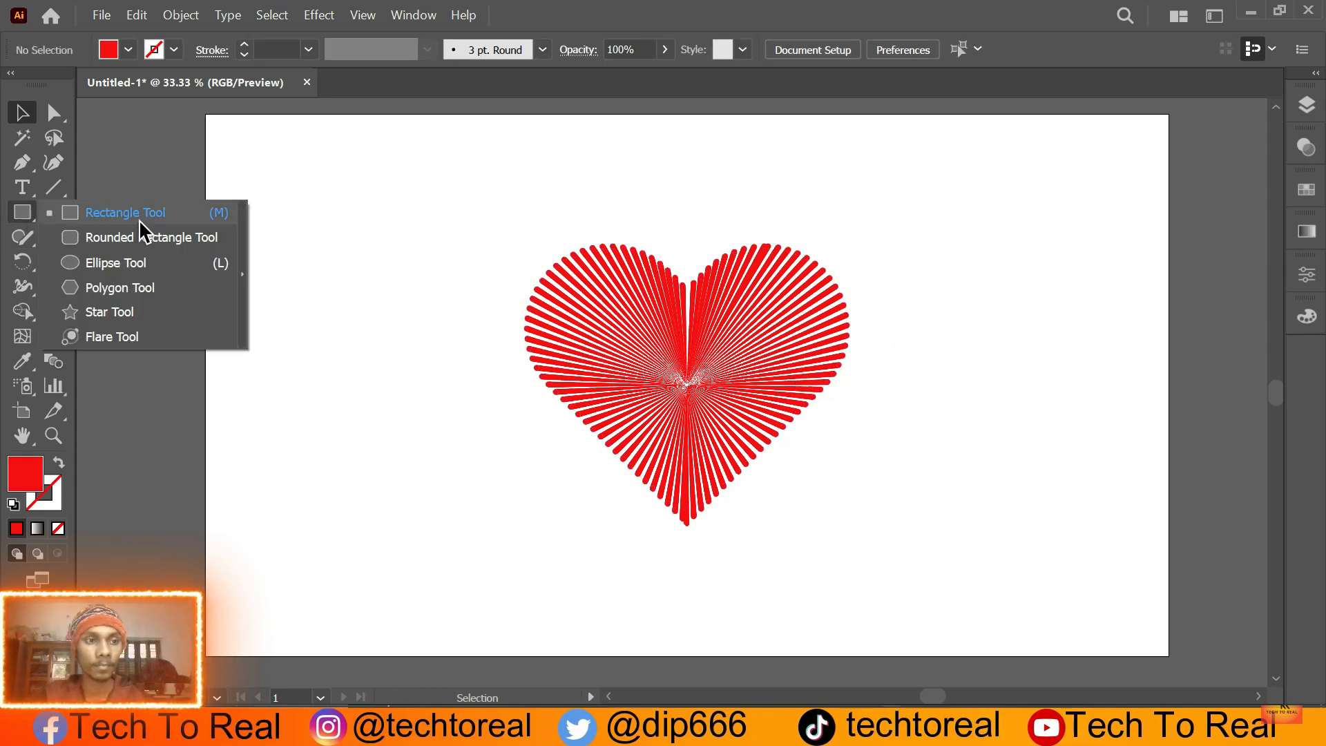
left_click(143, 220)
right_click(280, 214)
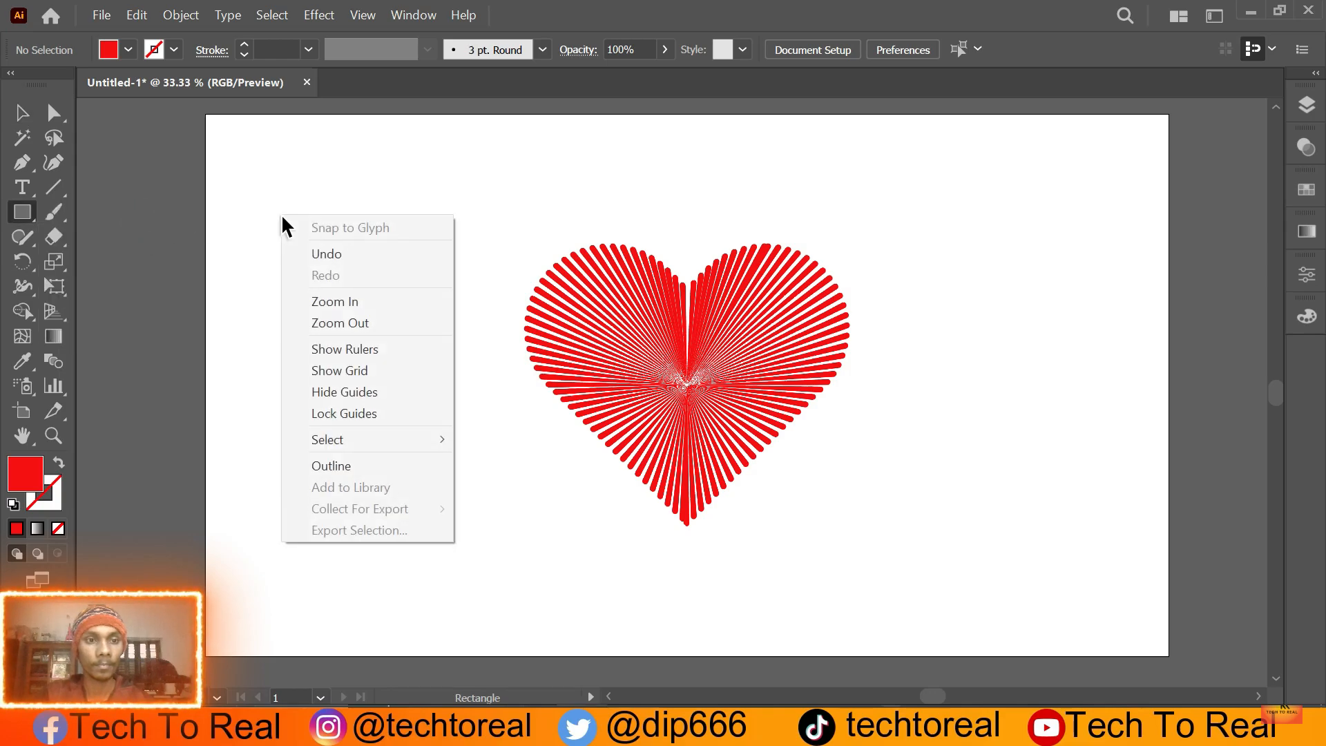
left_click(579, 173)
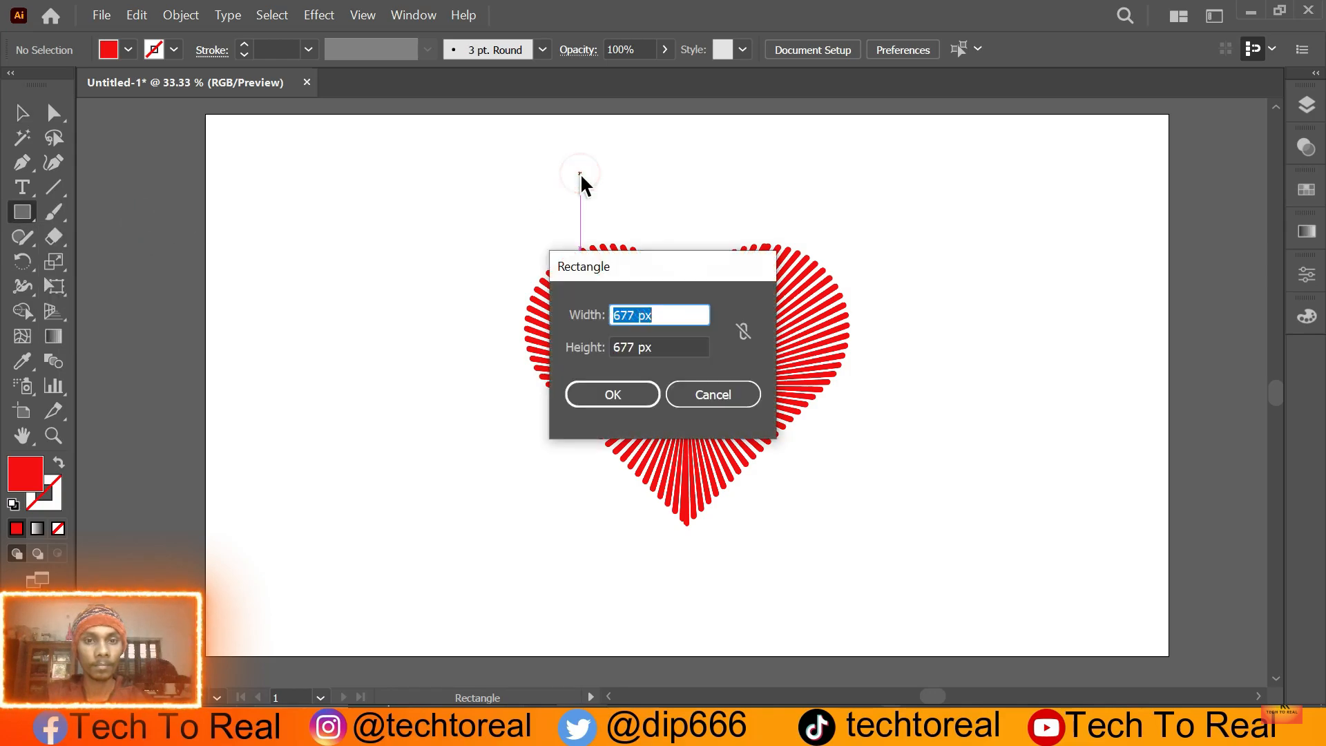
type("1920")
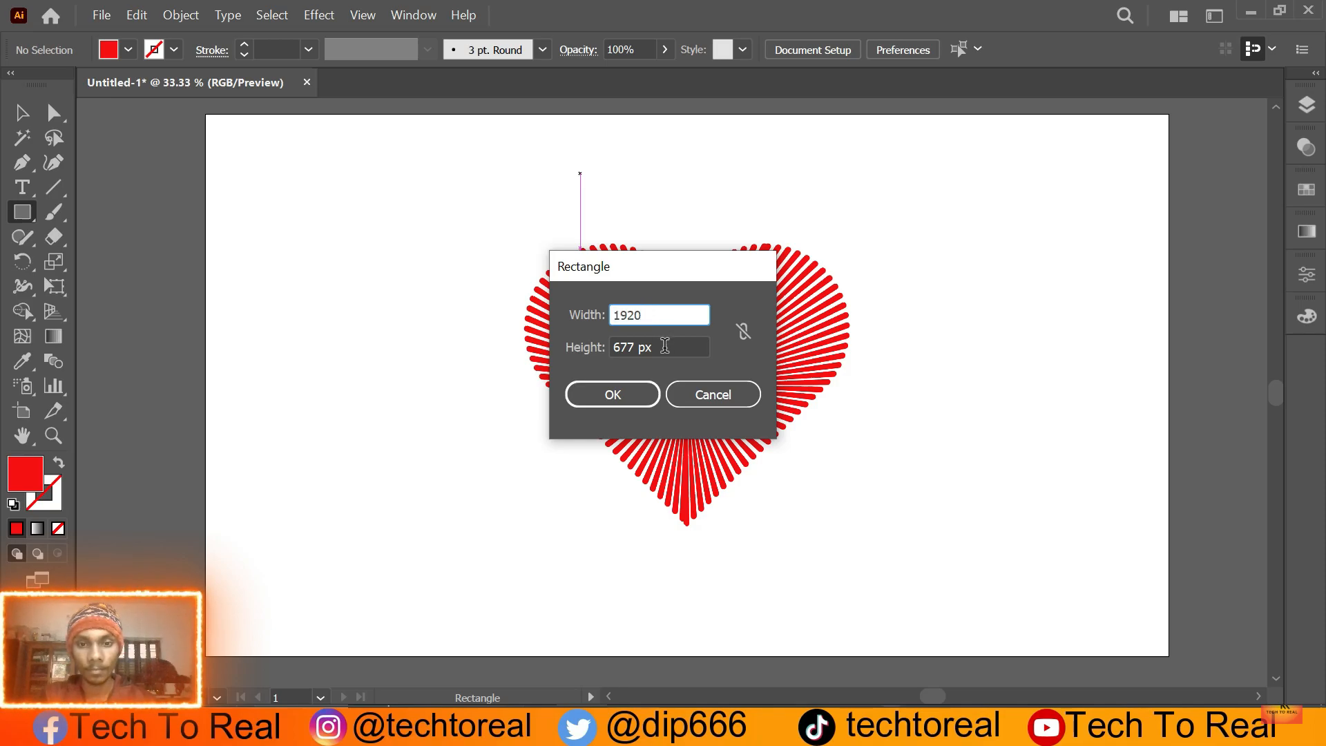
key("Tab")
type("108")
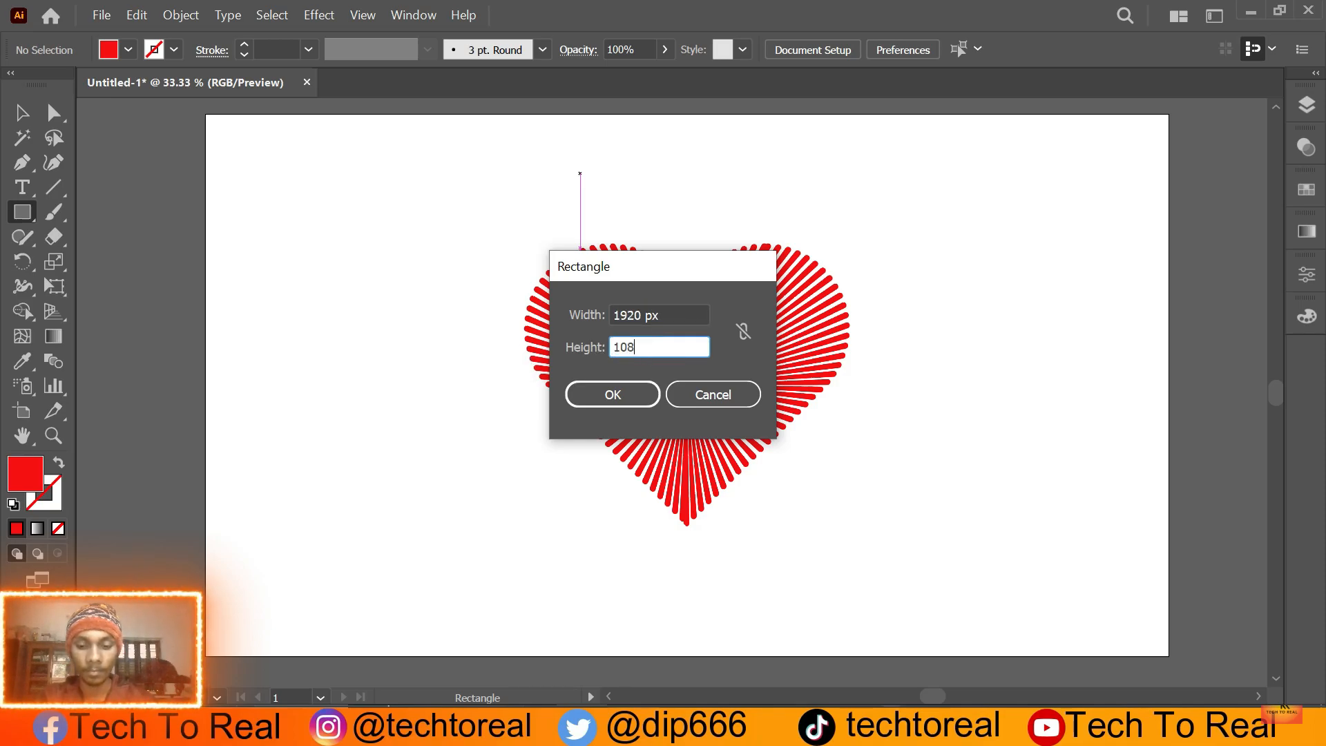
left_click(585, 394)
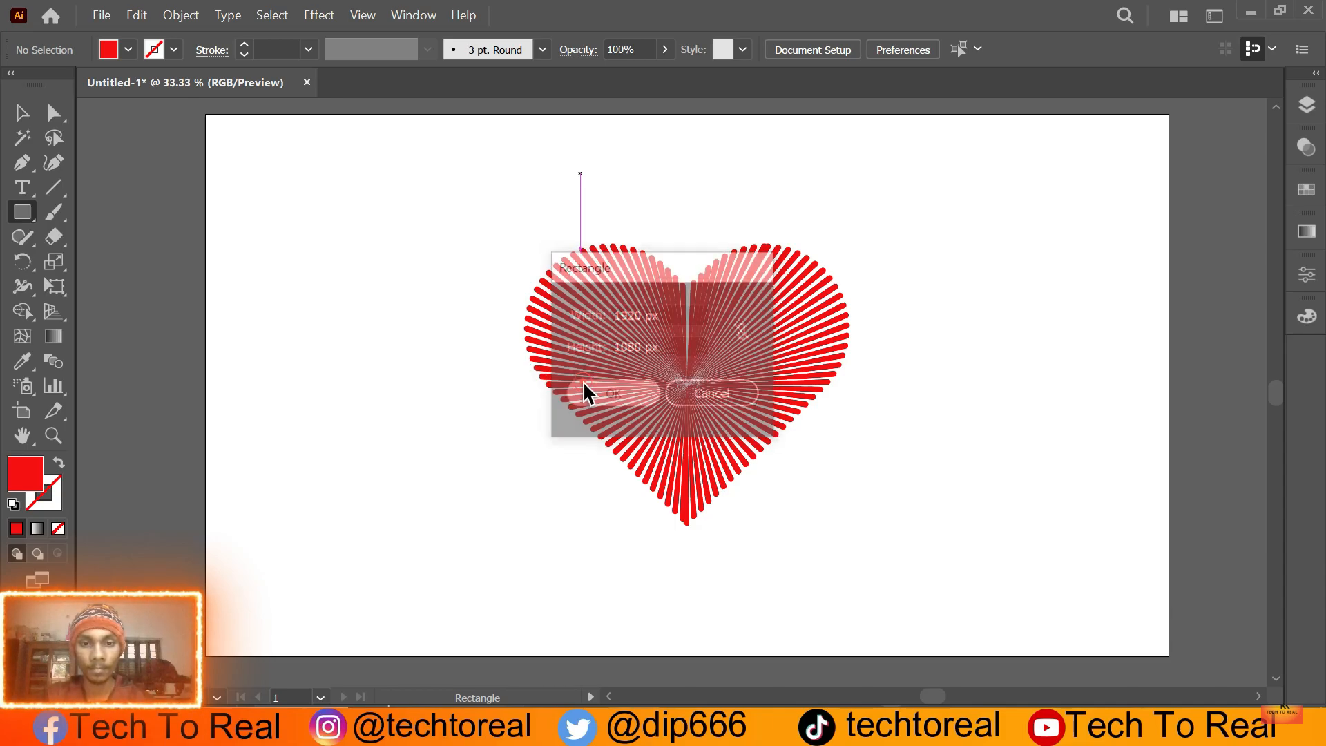
Move the red rectangle so its edges line up with the artboard and cover it completely.
left_click(22, 113)
left_click(931, 223)
left_click_drag(824, 241, 554, 170)
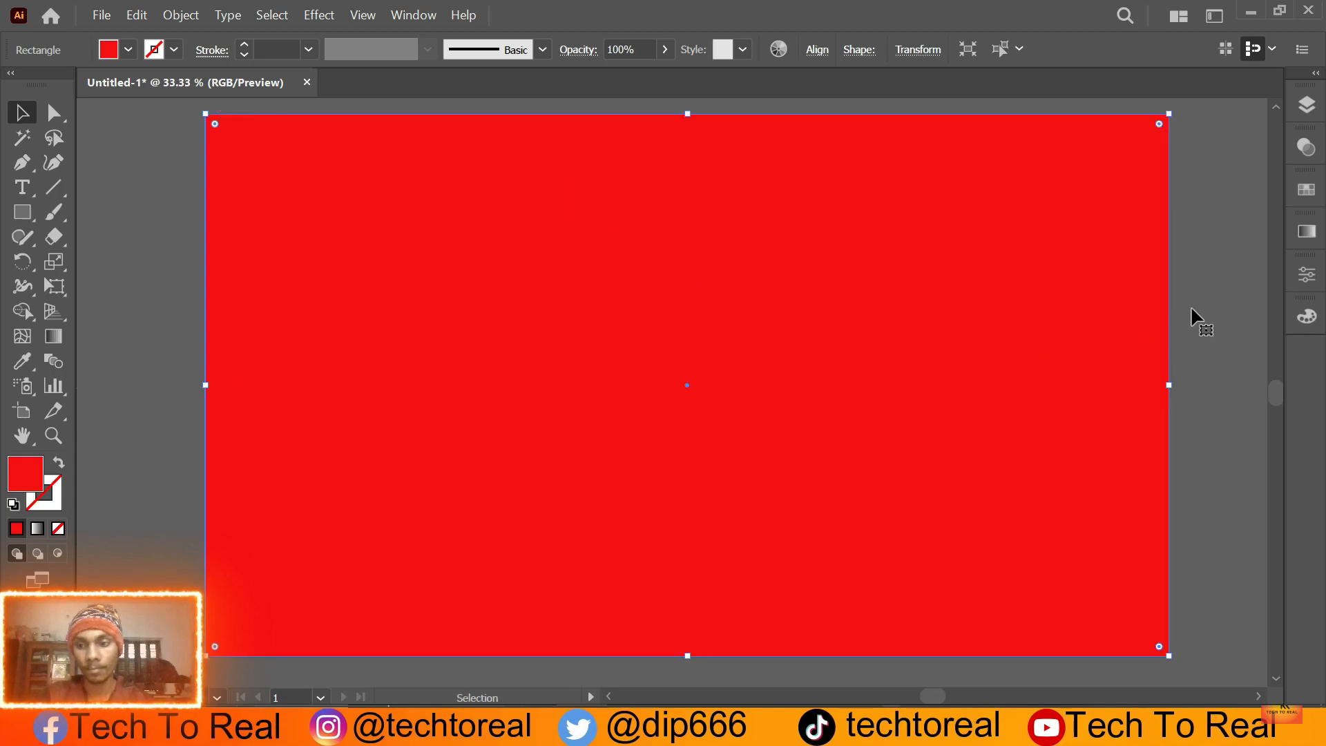
Reorder the rectangle below the Blend object within Layer 1 so it lies behind the heart.
left_click(1307, 110)
left_click(1102, 126)
left_click_drag(1183, 159, 1187, 188)
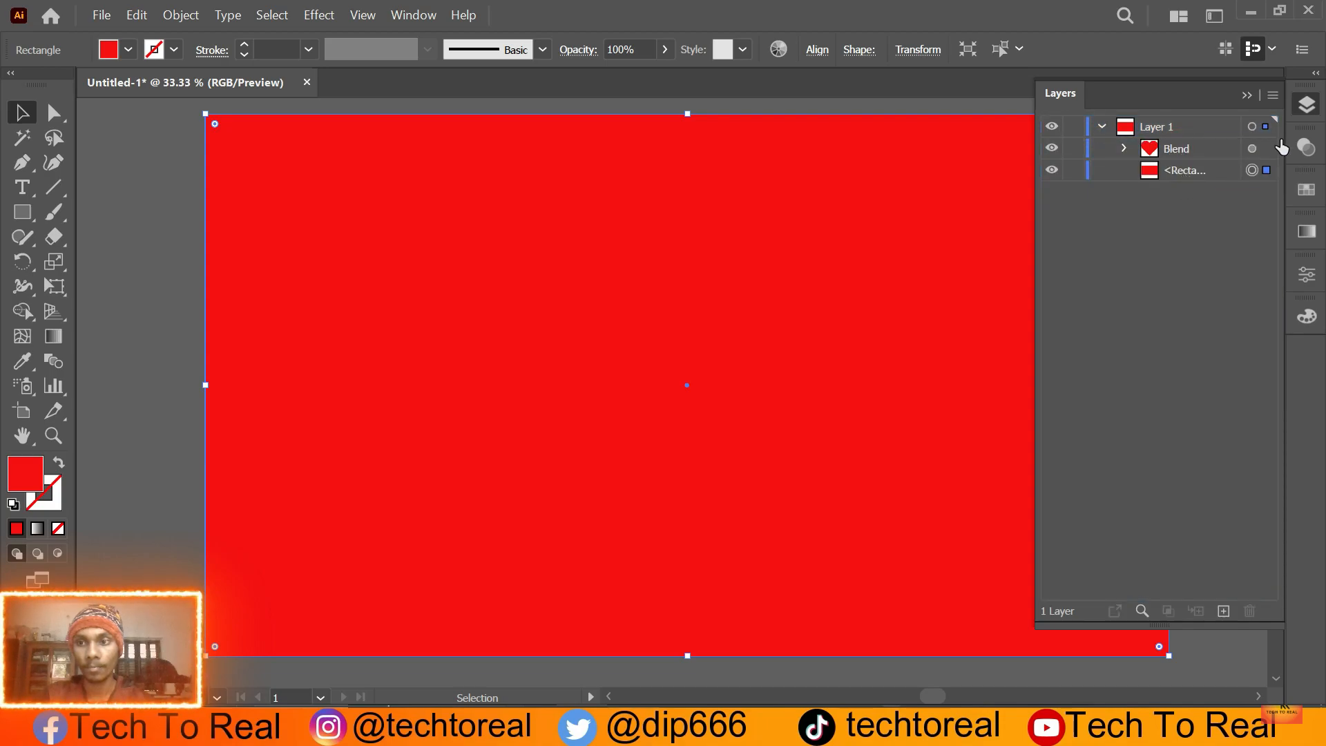
left_click(1306, 105)
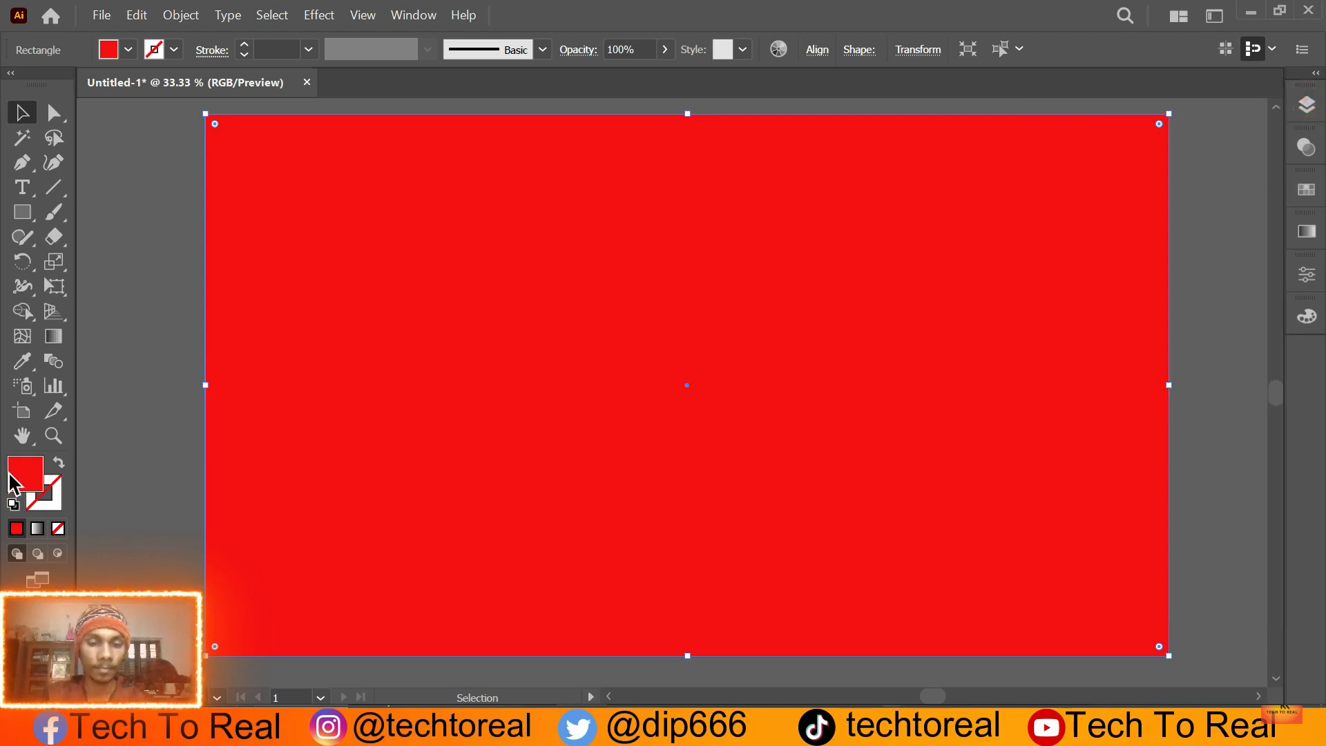
Fill the background rectangle with black (000000) and deselect it.
double_click(20, 473)
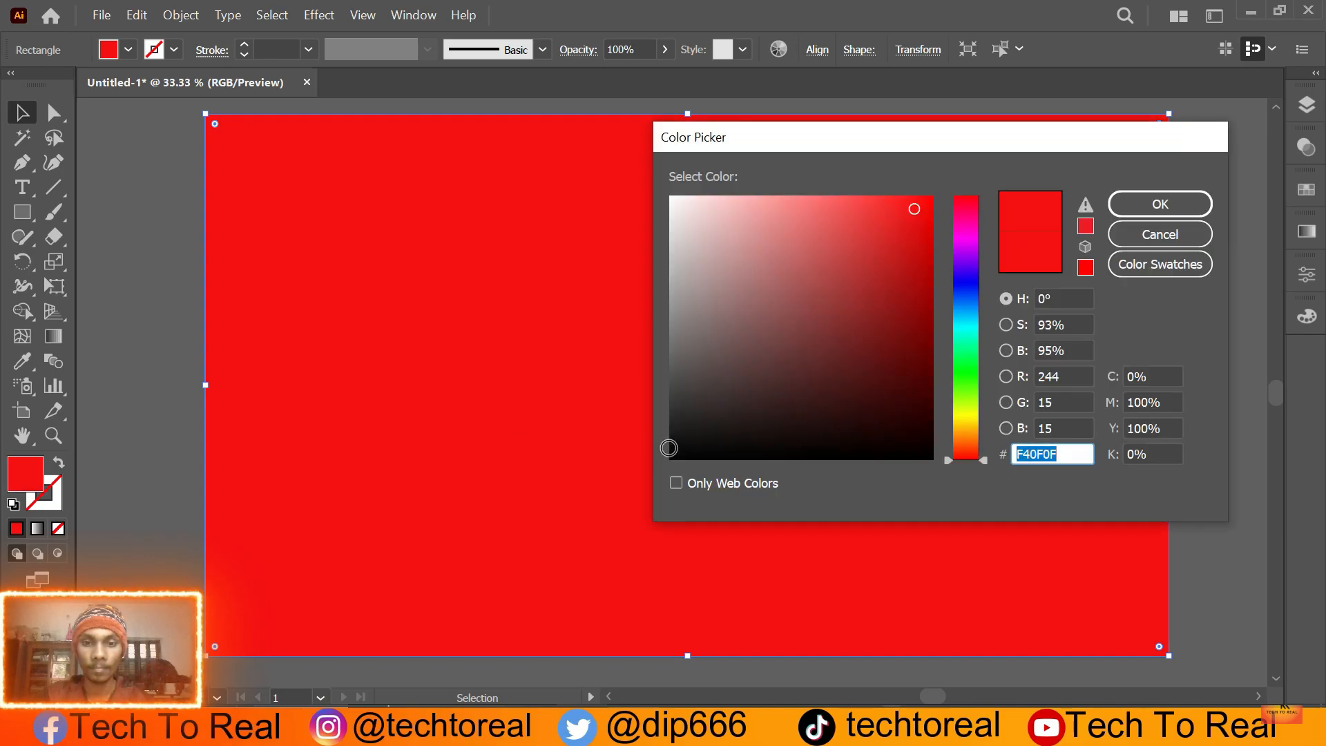
left_click(677, 449)
left_click(1085, 268)
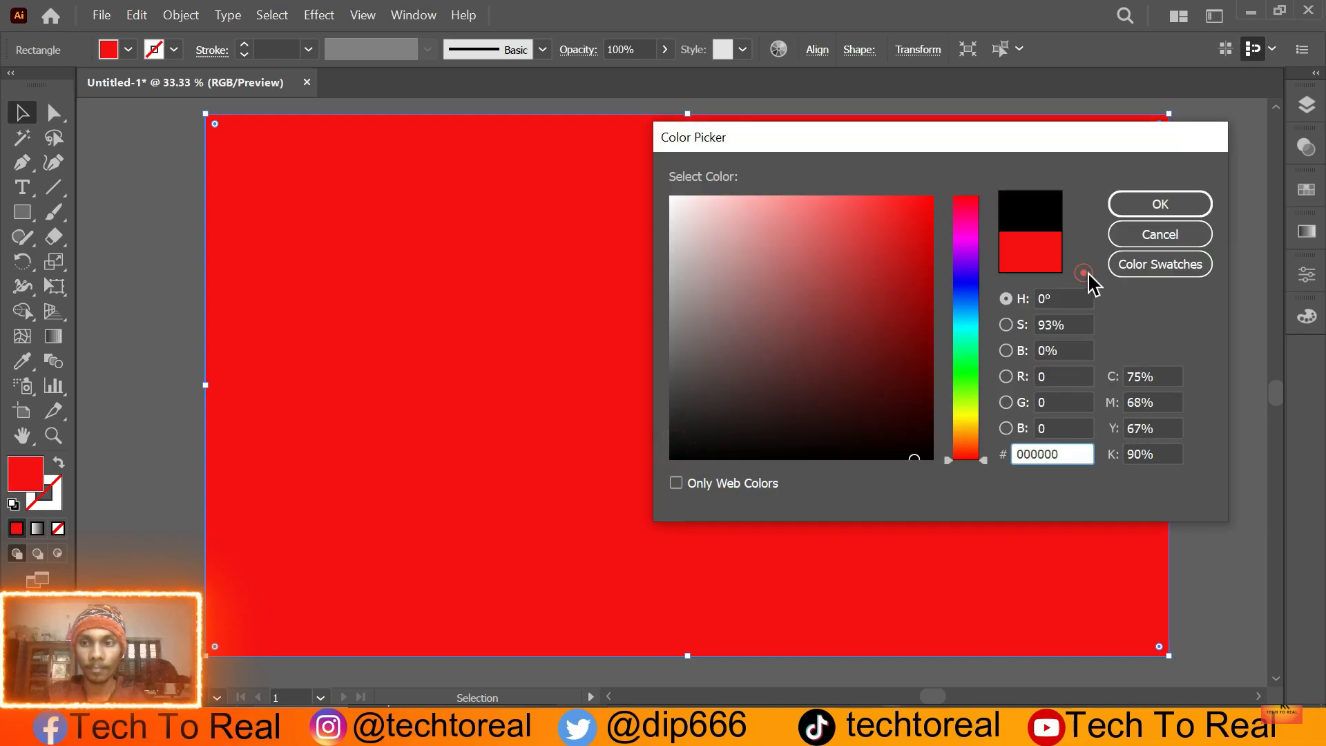
left_click(1171, 201)
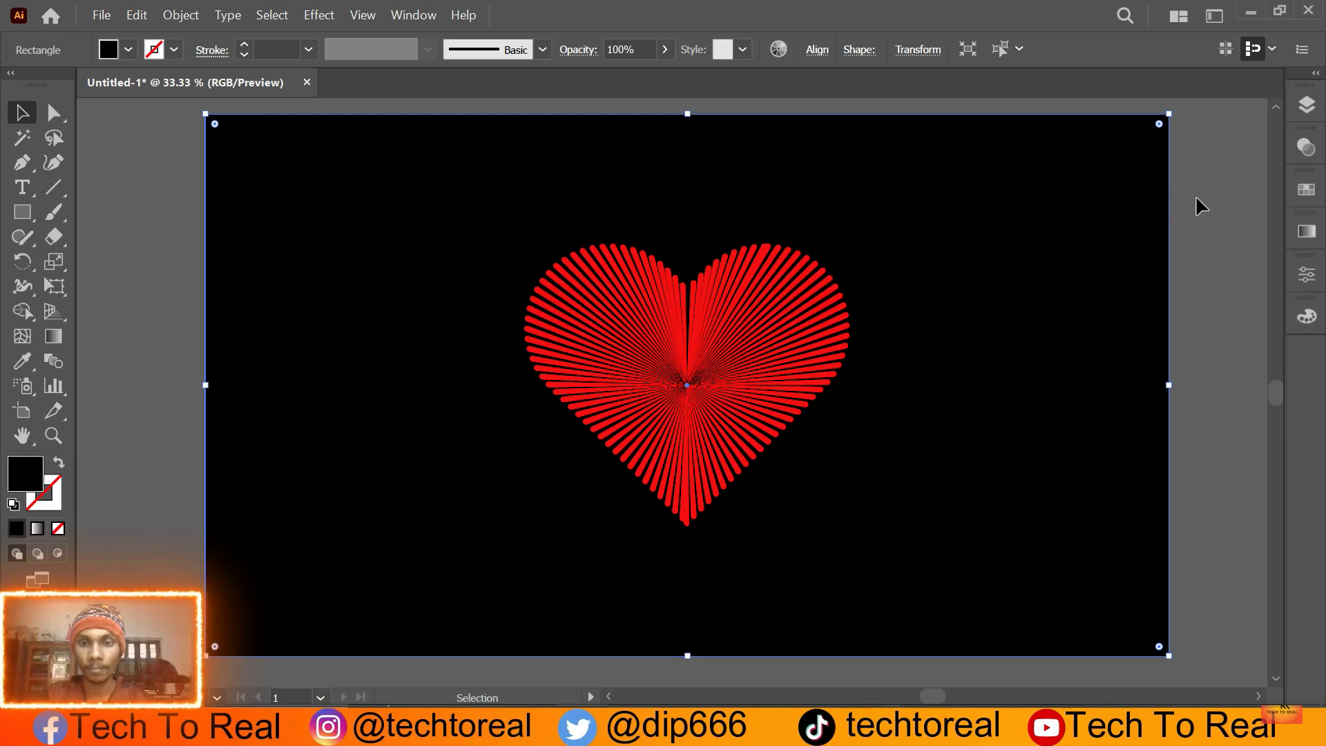
left_click(1196, 195)
Replace the blended heart's solid red fill with a linear white-to-black gradient.
left_click(774, 319)
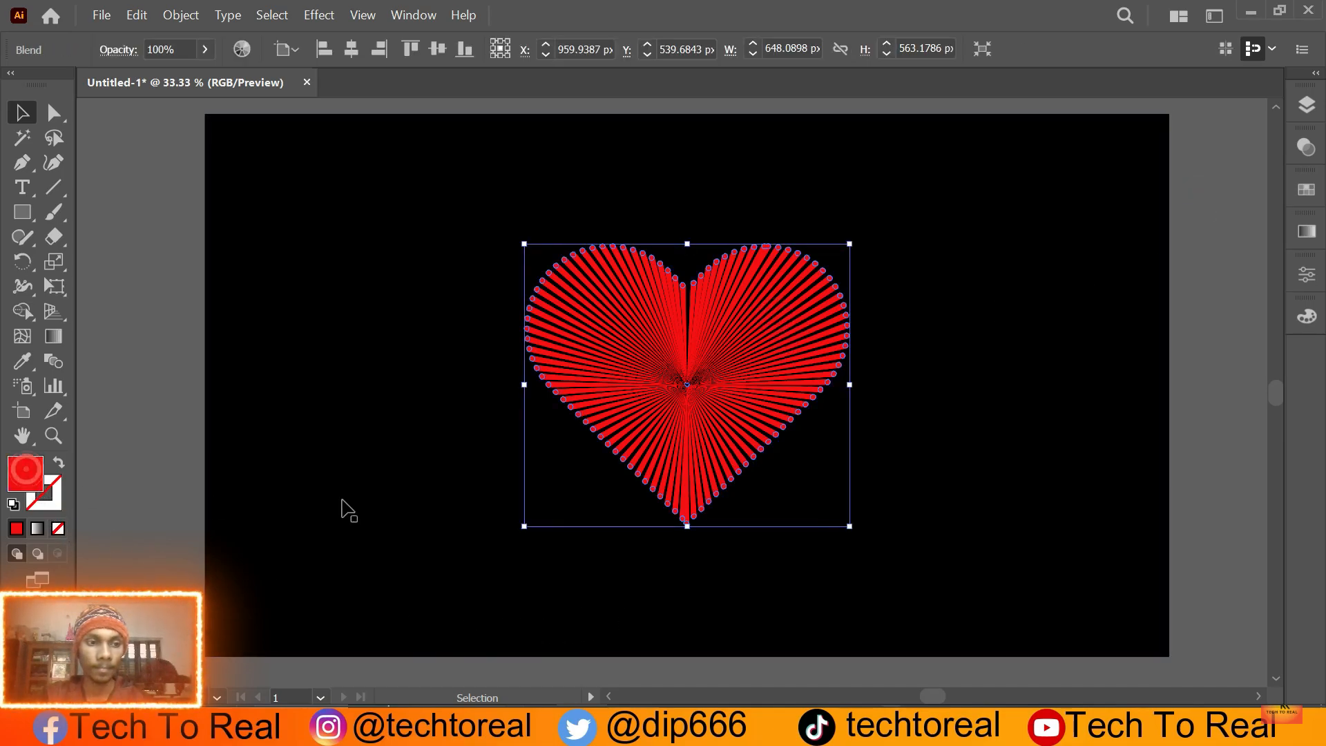
left_click(431, 16)
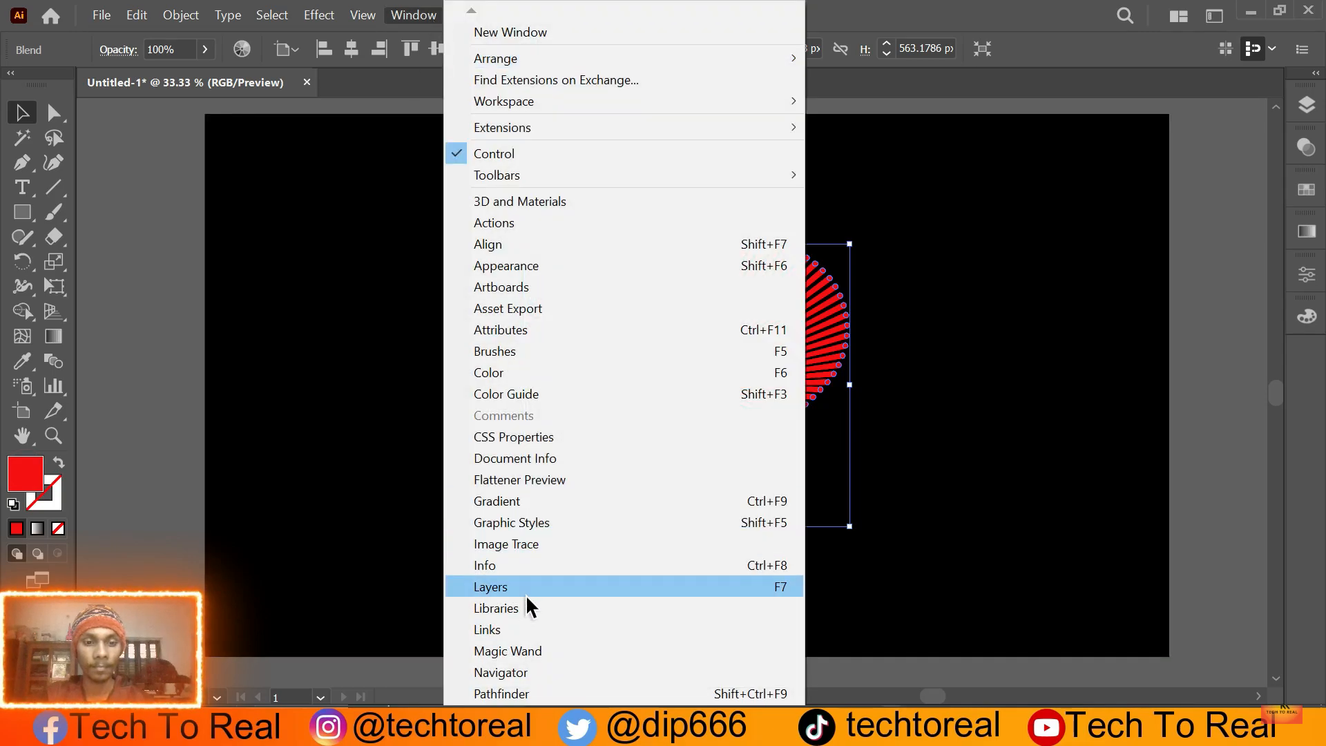
left_click(533, 499)
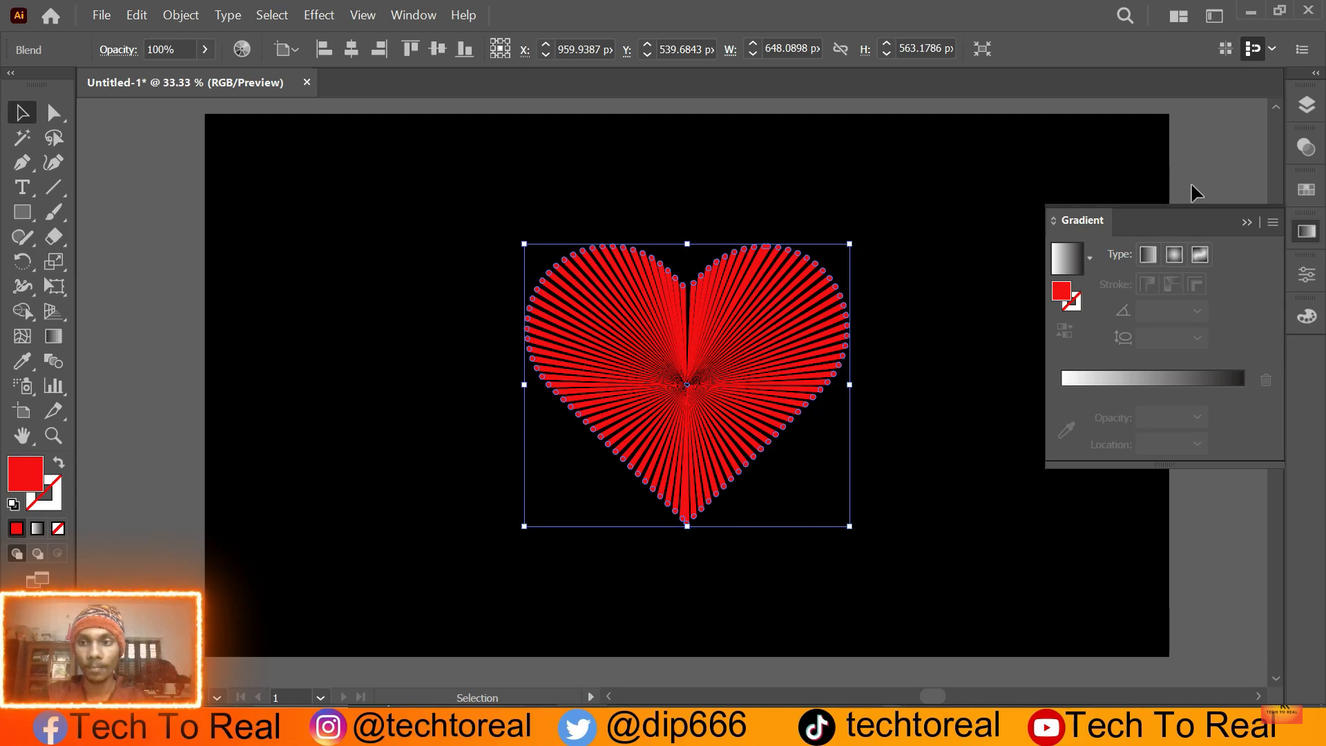
left_click_drag(1176, 231, 1074, 211)
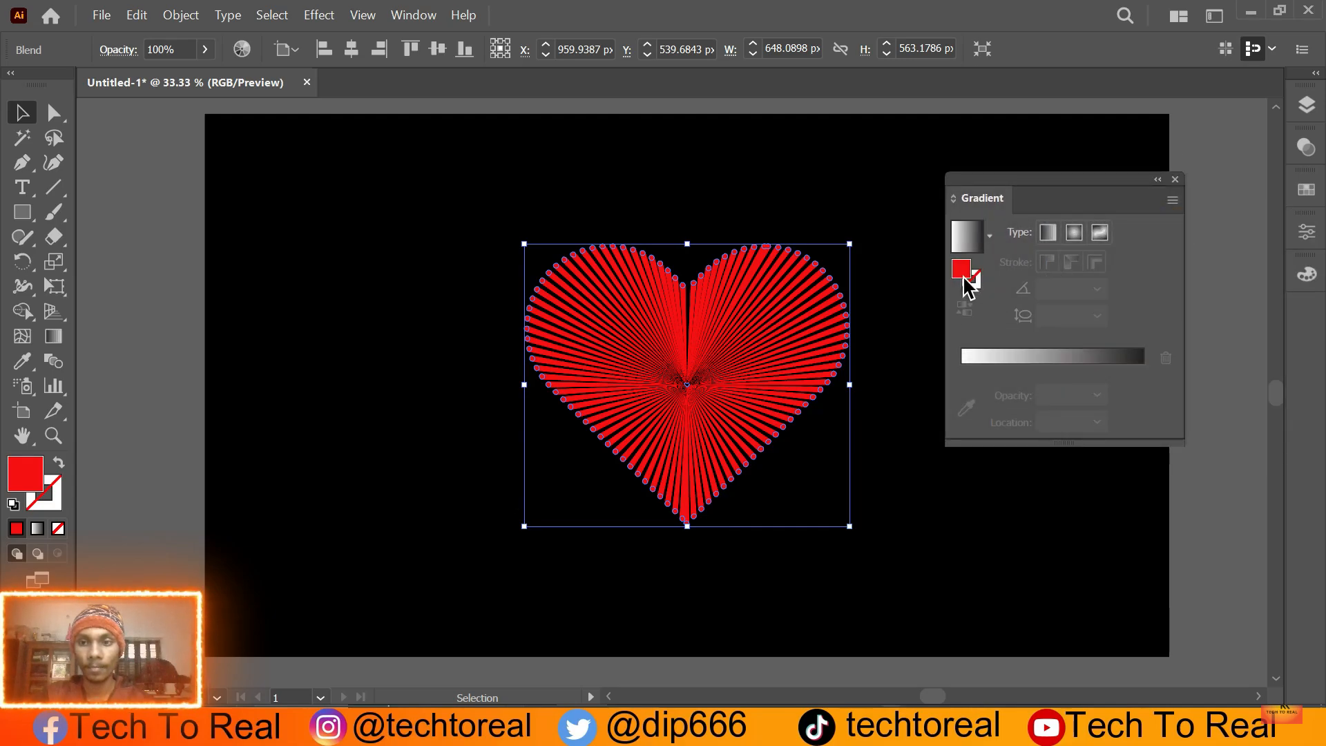
left_click(999, 356)
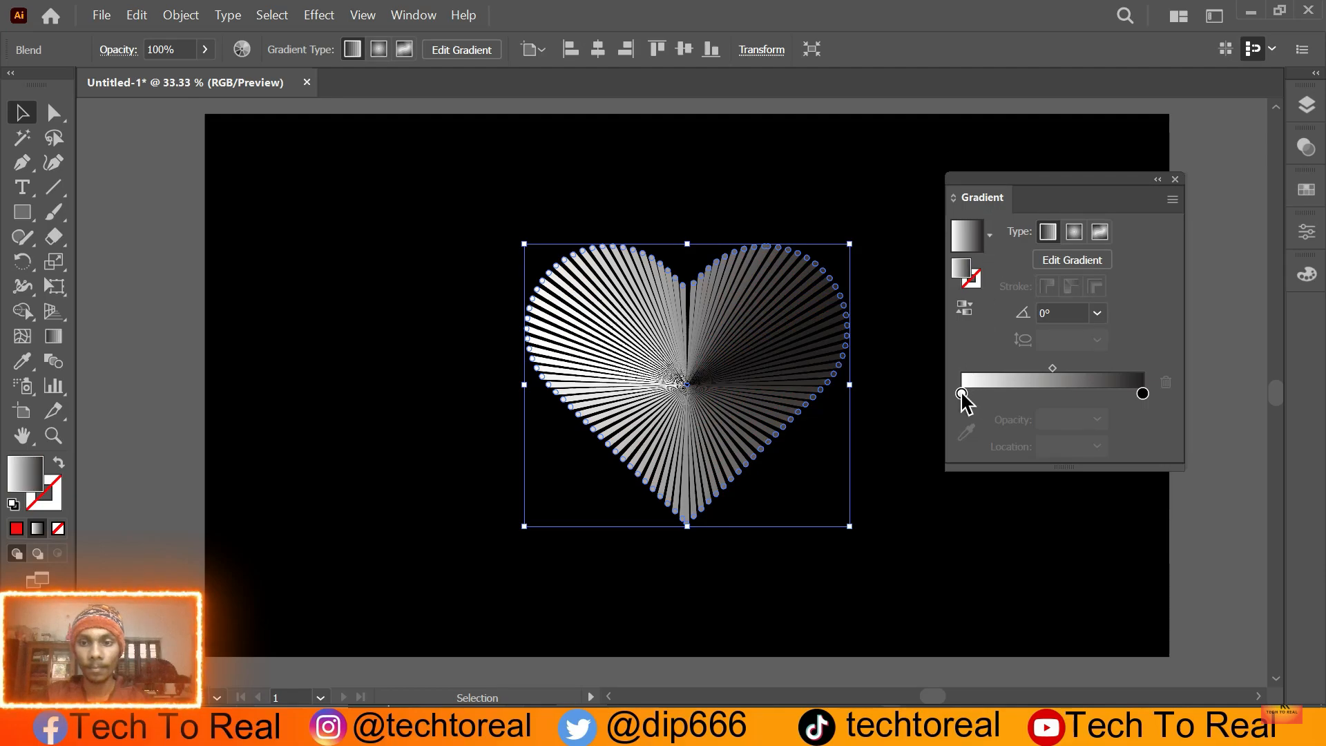
Set the heart gradient's starting colour stop, at location 0%, to bright cyan.
left_click(961, 394)
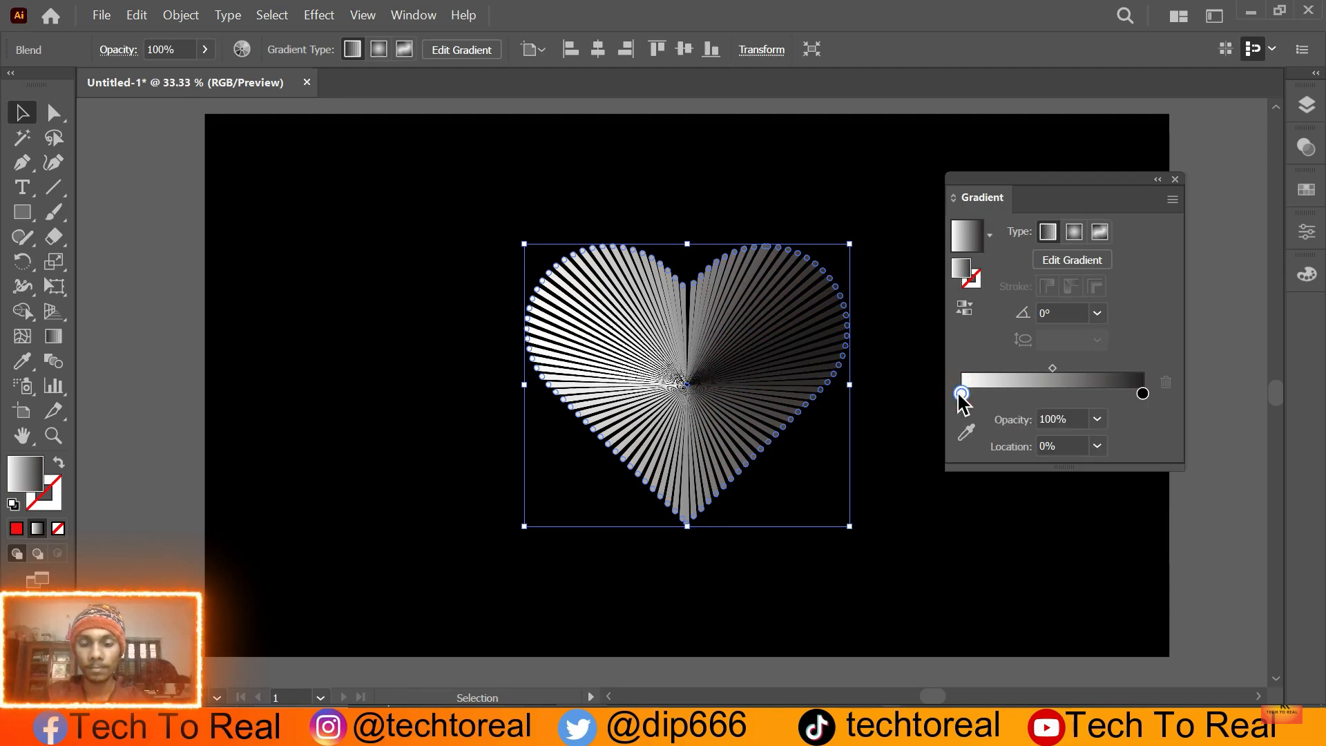
double_click(961, 393)
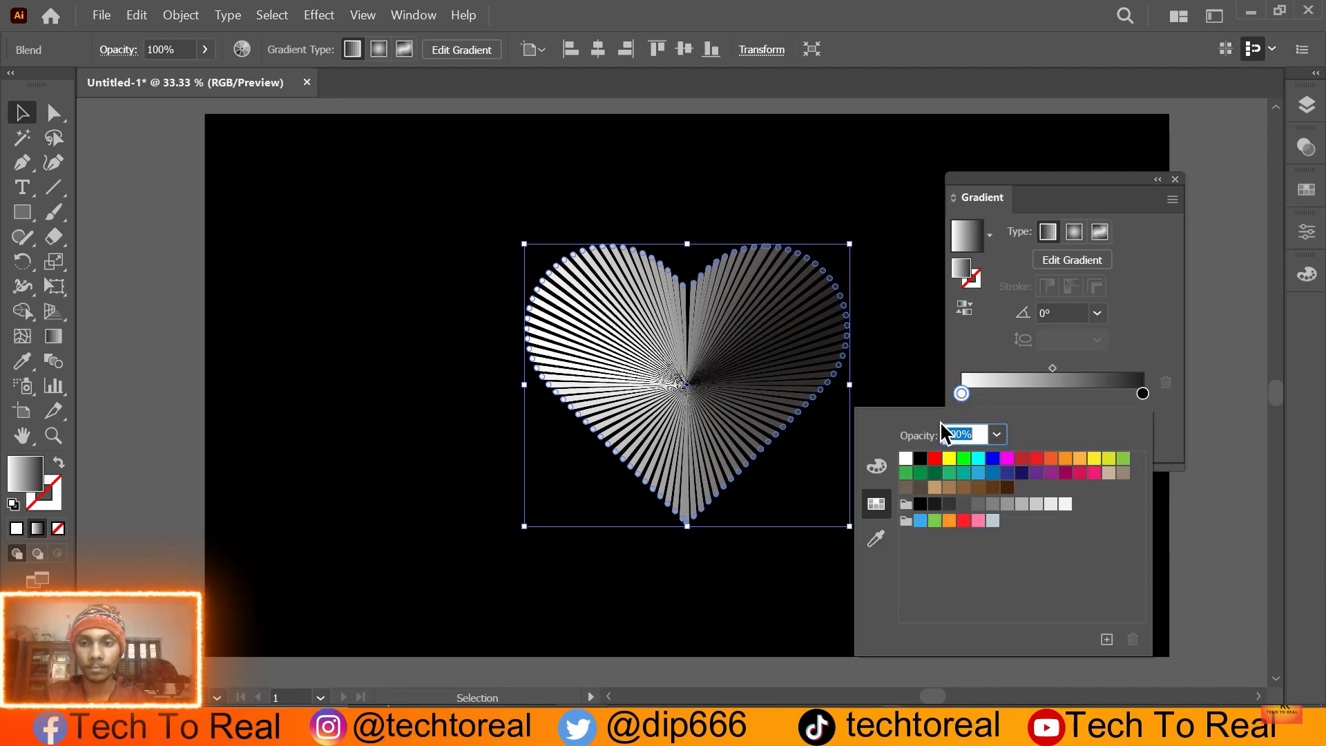
left_click(978, 458)
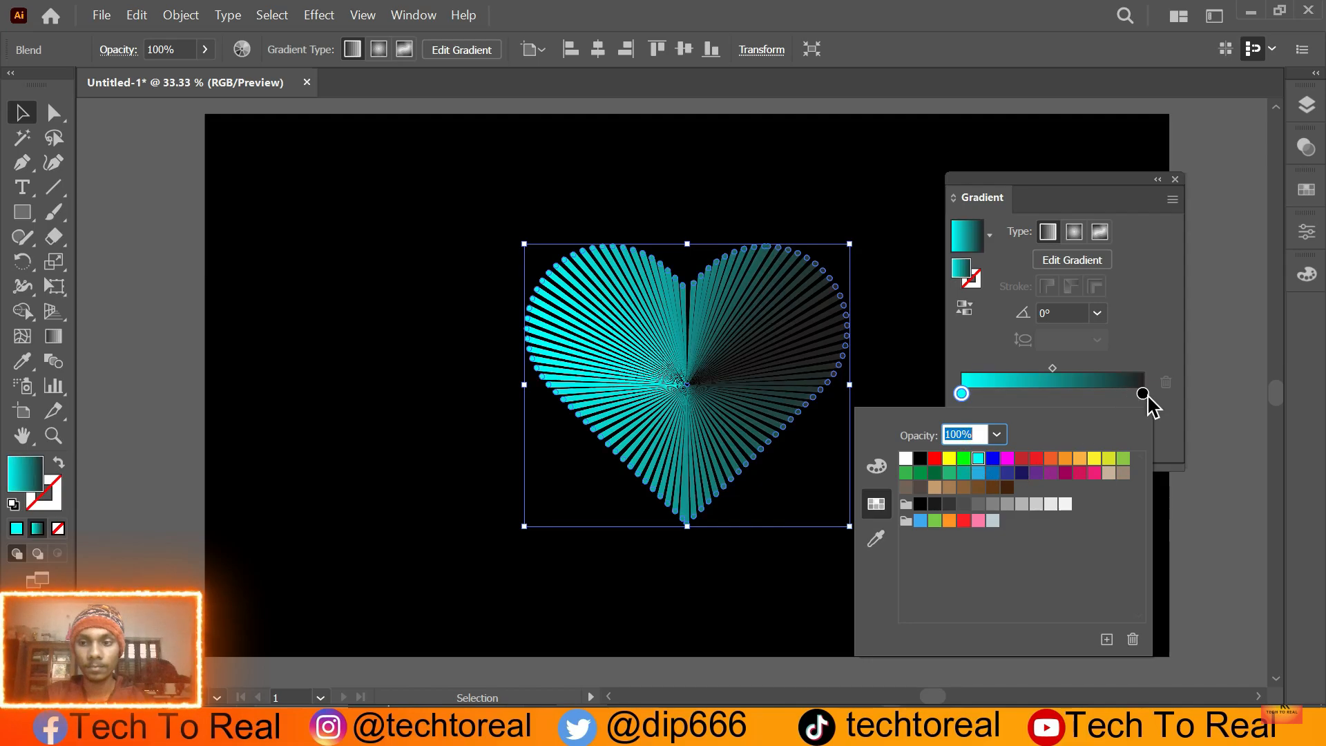
Set the heart gradient's end colour stop, at location 100%, to RGB Magenta and close the gradient settings.
left_click(1143, 394)
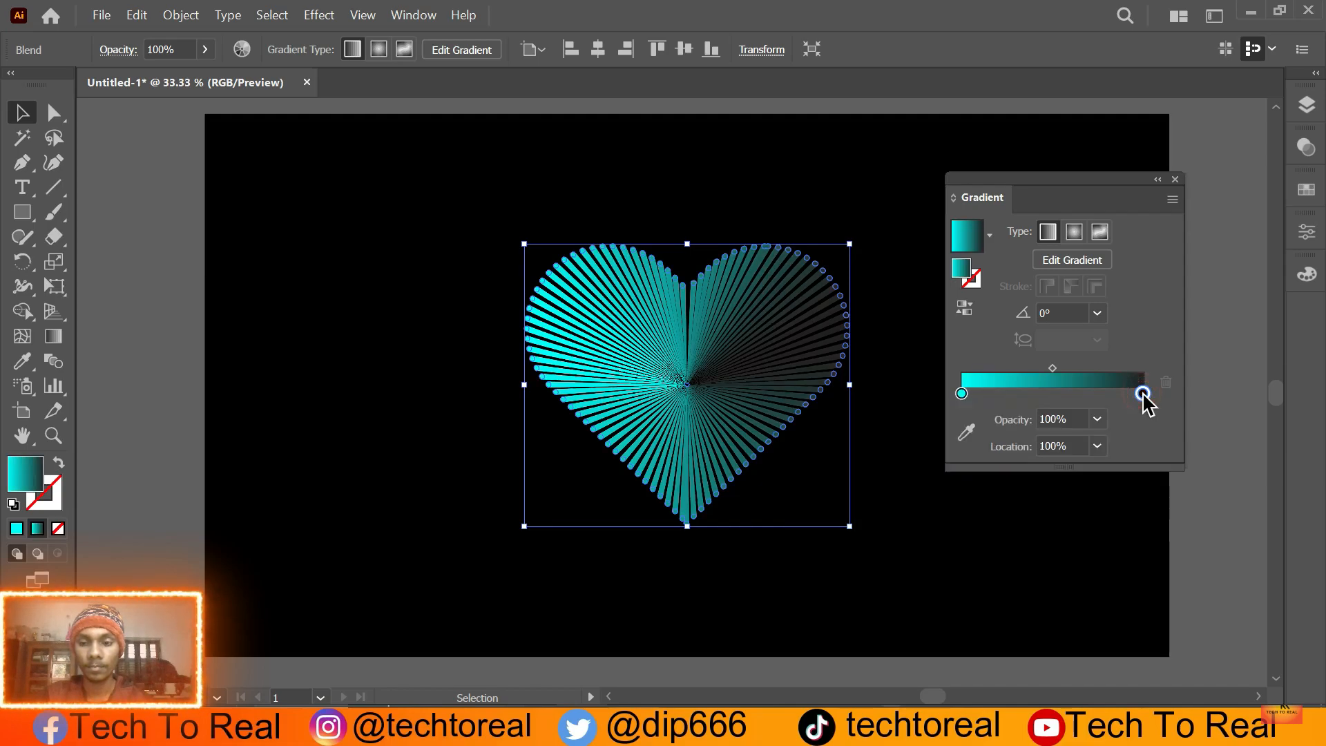
double_click(1144, 395)
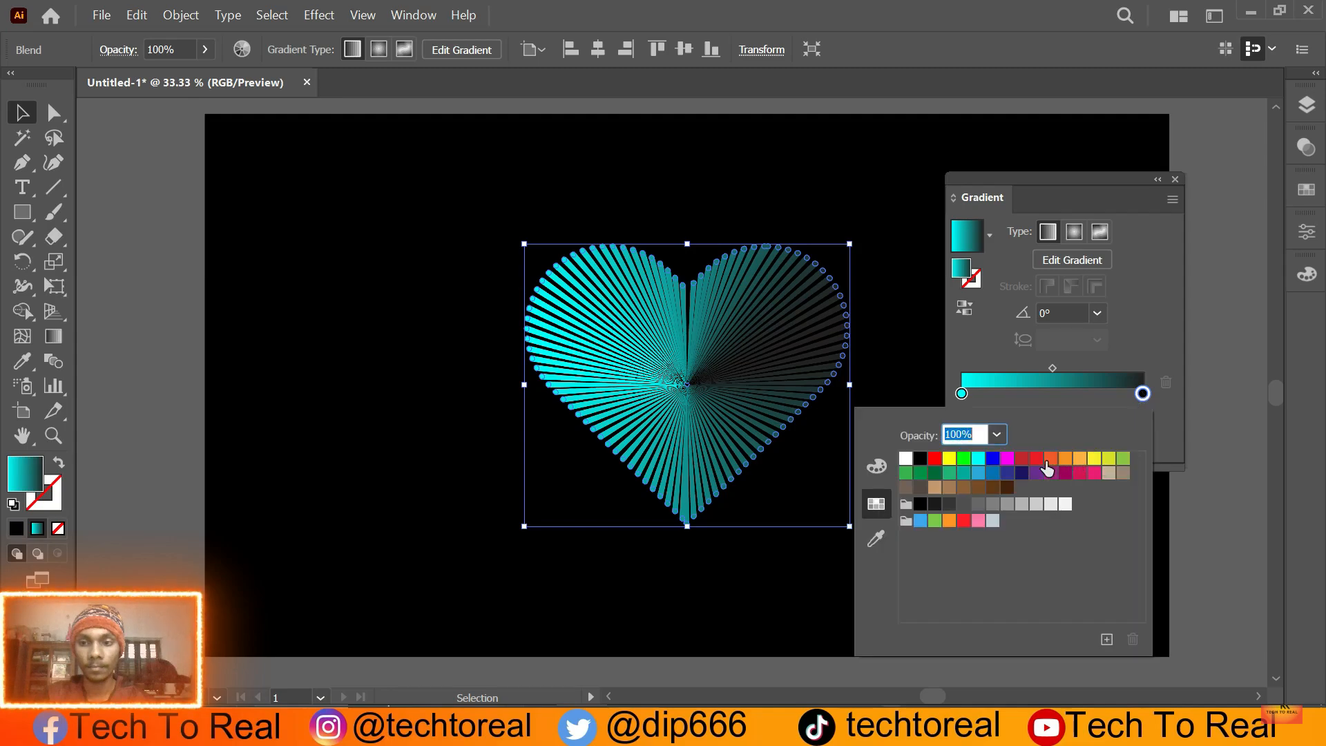
left_click(1005, 459)
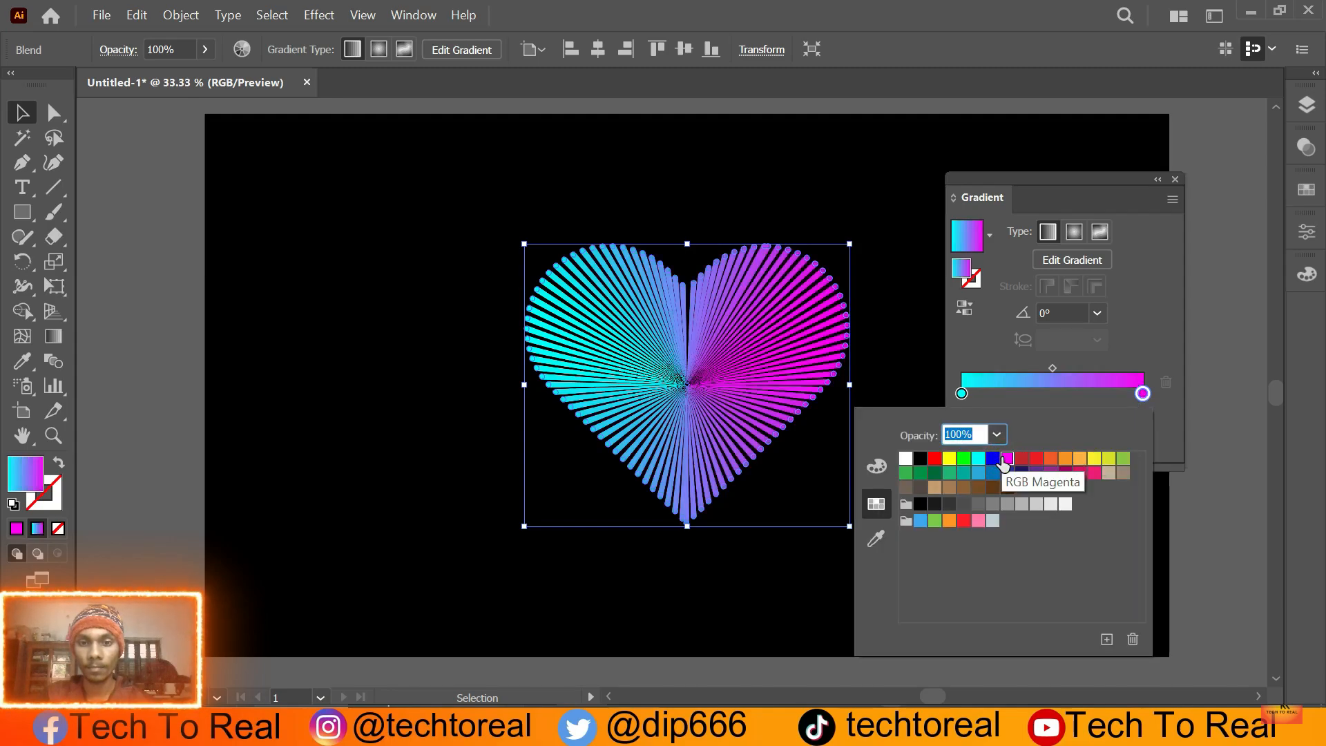
left_click(916, 194)
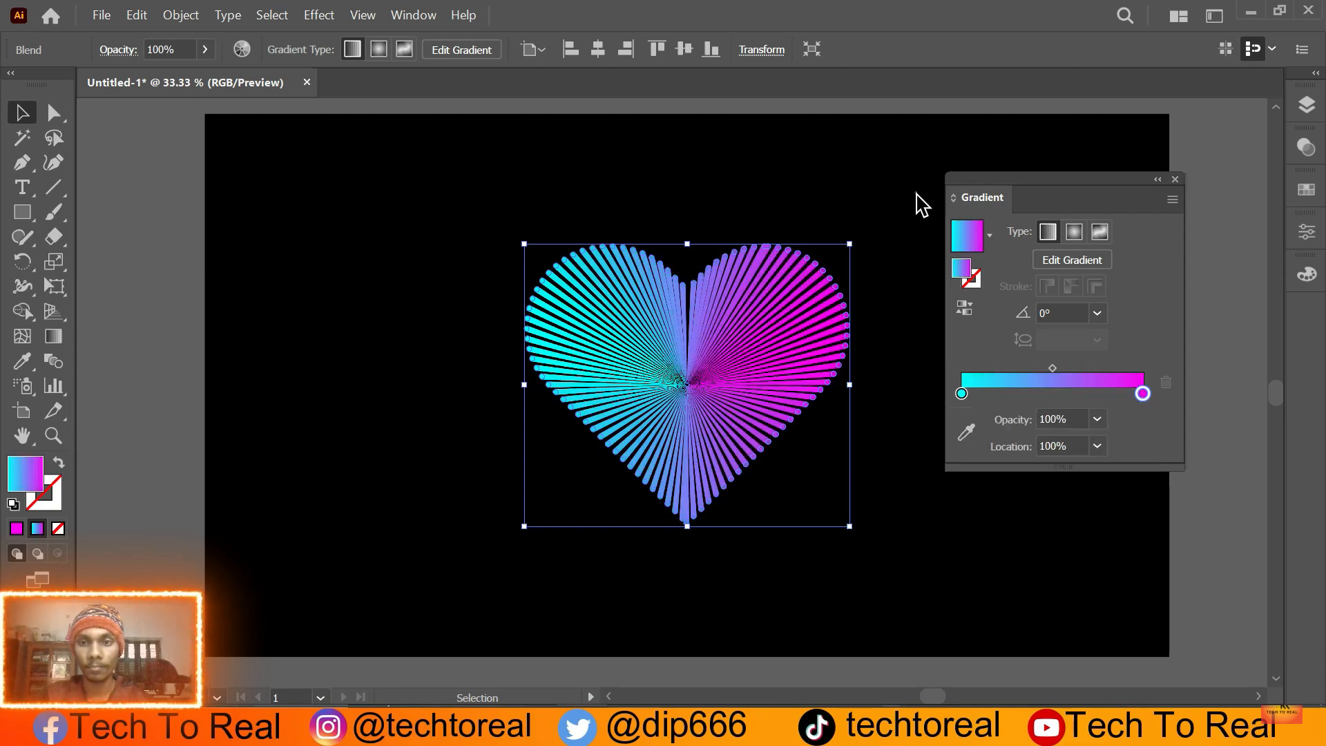
left_click(1175, 179)
Lock the black background rectangle within Layer 1 and select the gradient heart.
left_click(974, 299)
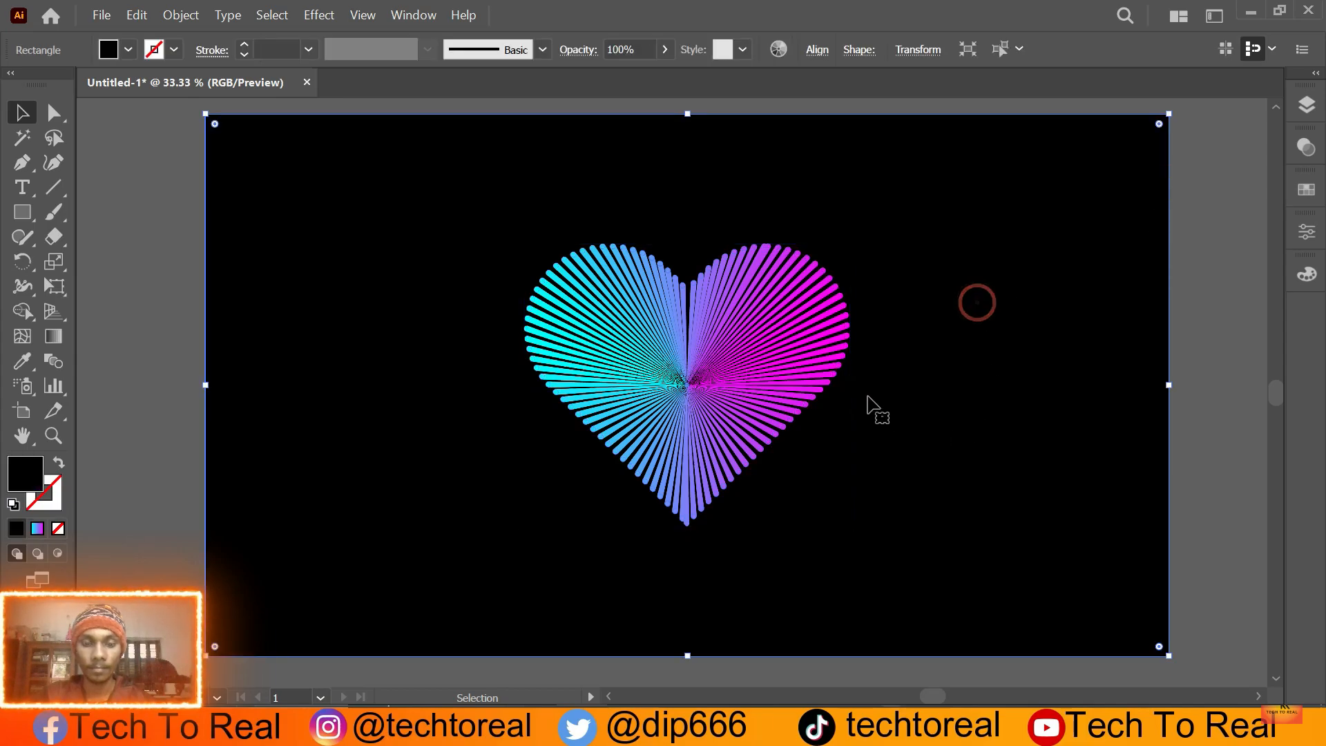
left_click(1307, 107)
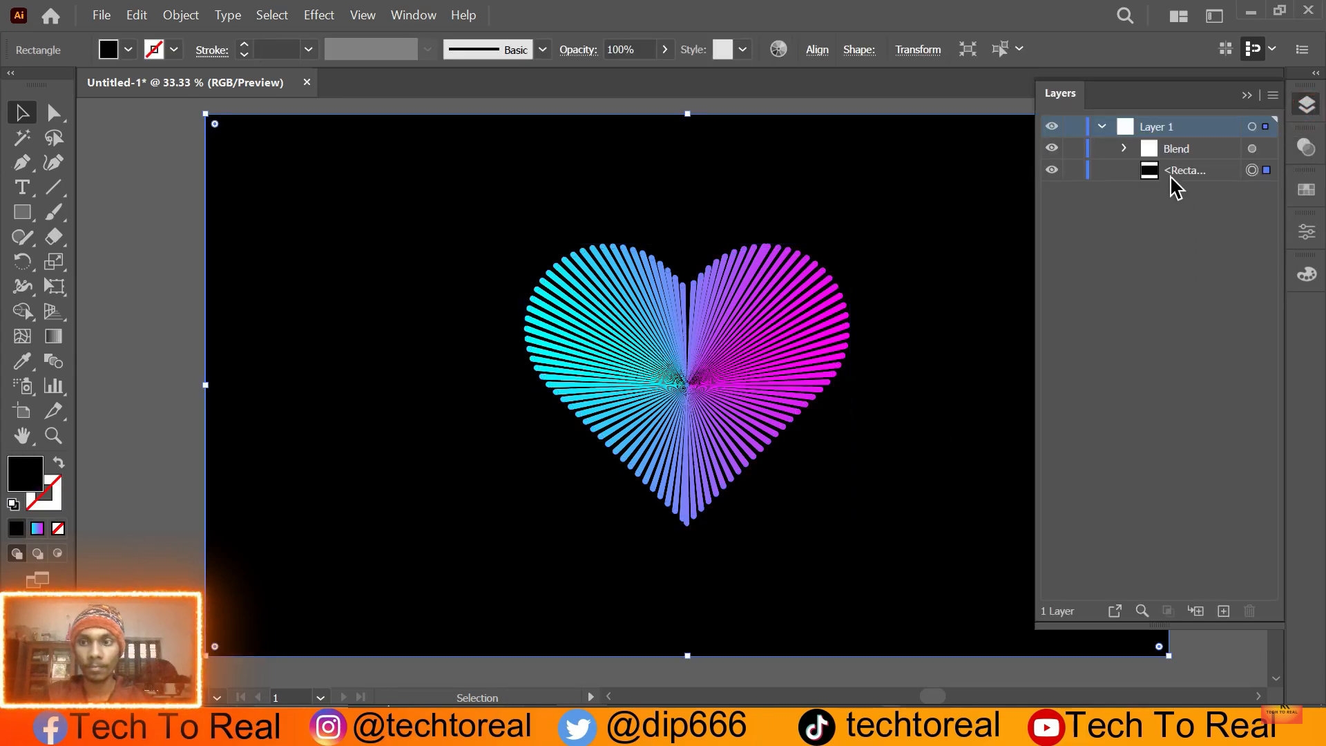
left_click(1074, 171)
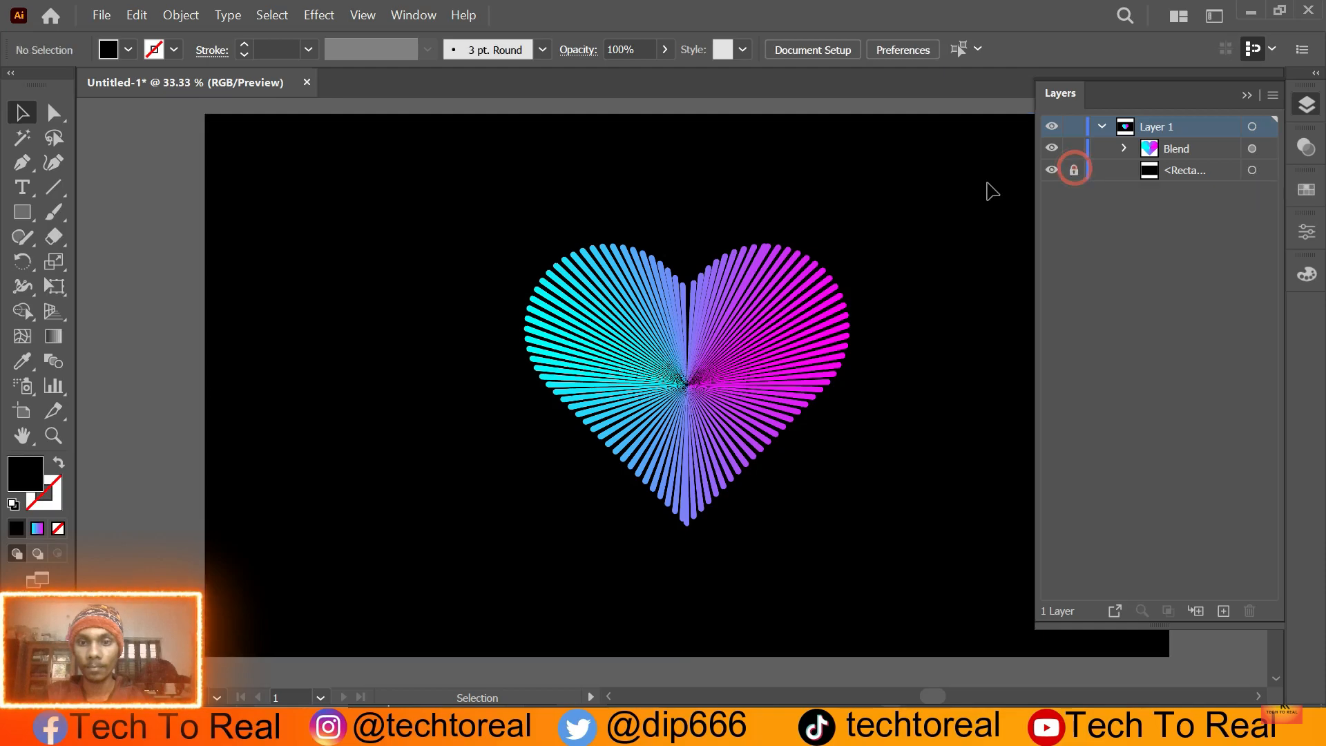
left_click(1252, 94)
mouse_move(741, 302)
left_mouse_down()
mouse_move(867, 272)
mouse_move(724, 311)
left_mouse_up()
scroll(724, 311, "up", 1)
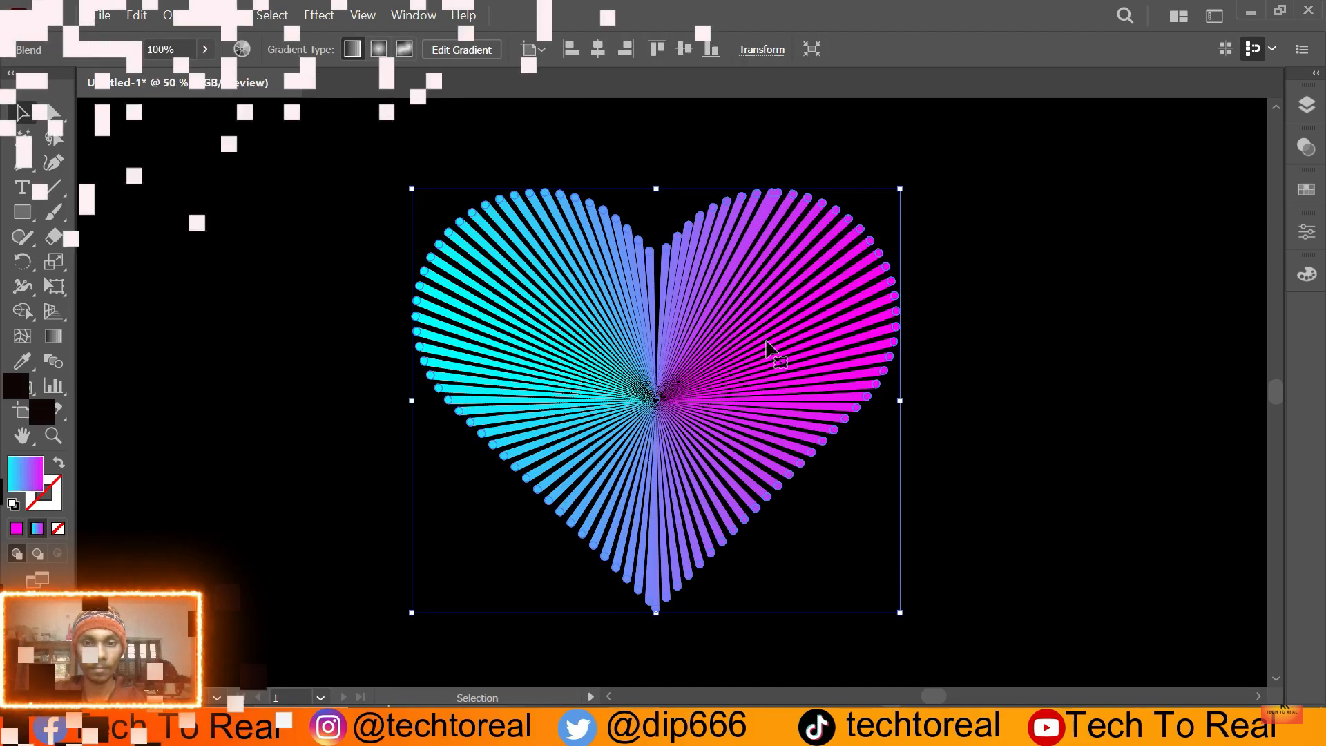